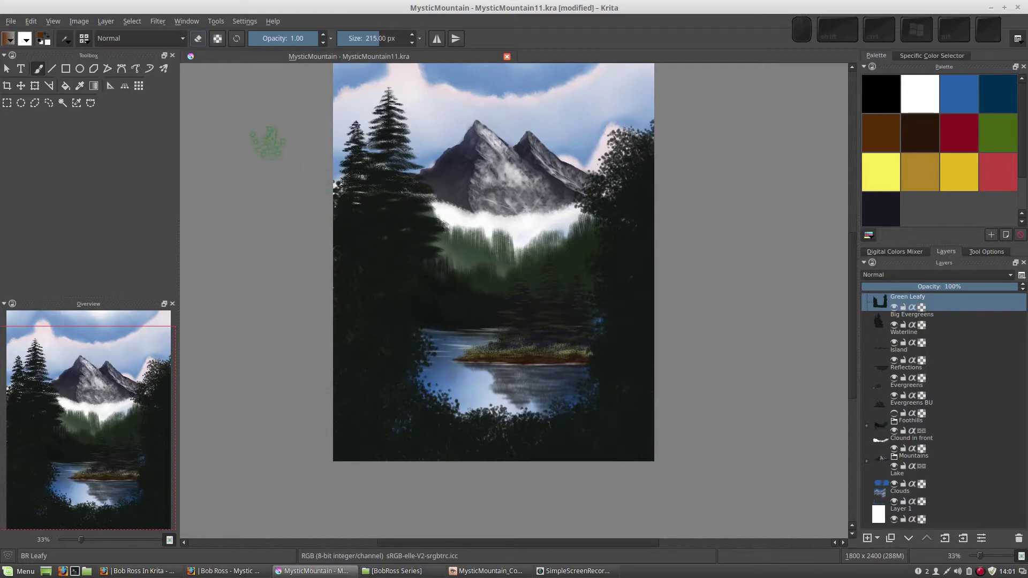
- Filter the brush presets for "rake" and choose the deevad C4 rake large preset
{"action": "left_click", "coordinate": [83, 39]}
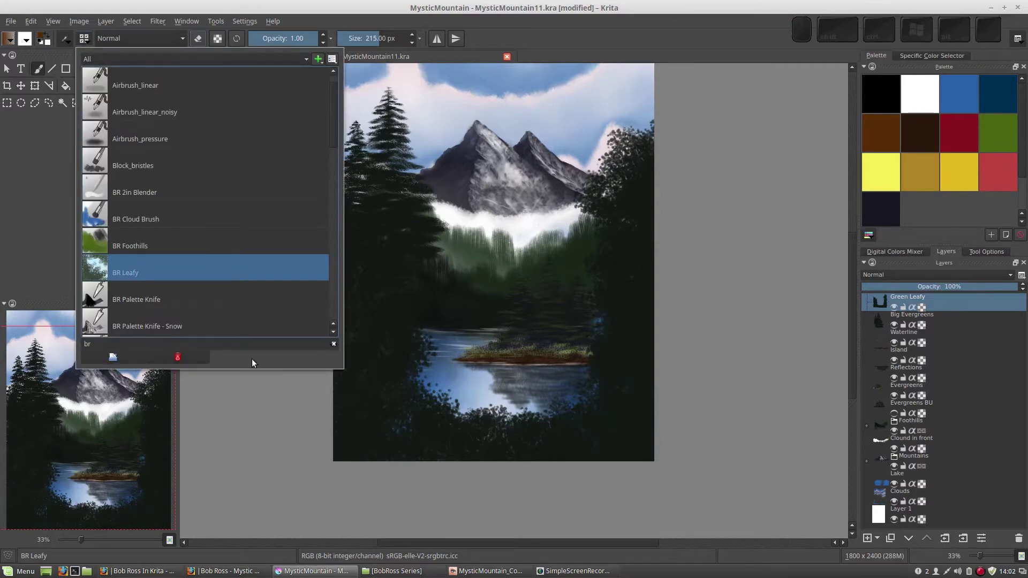
{"action": "left_click", "coordinate": [334, 344]}
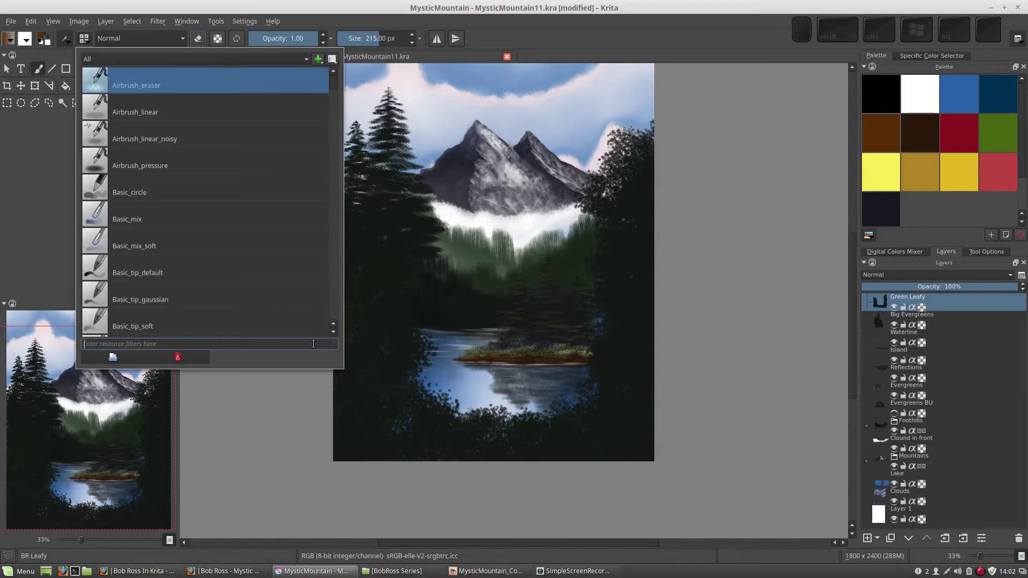
{"action": "type", "text": "rake"}
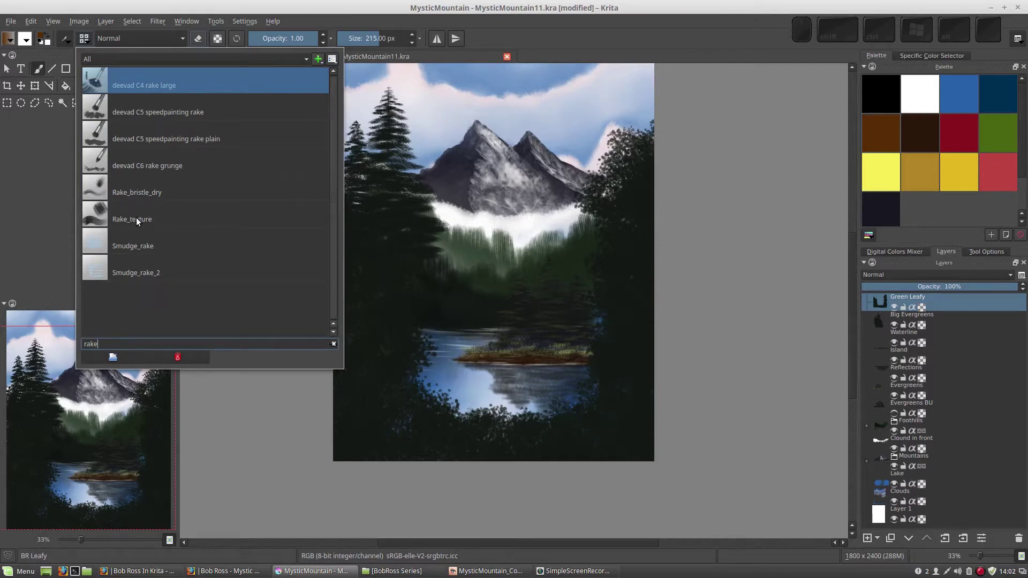
{"action": "left_click", "coordinate": [159, 85]}
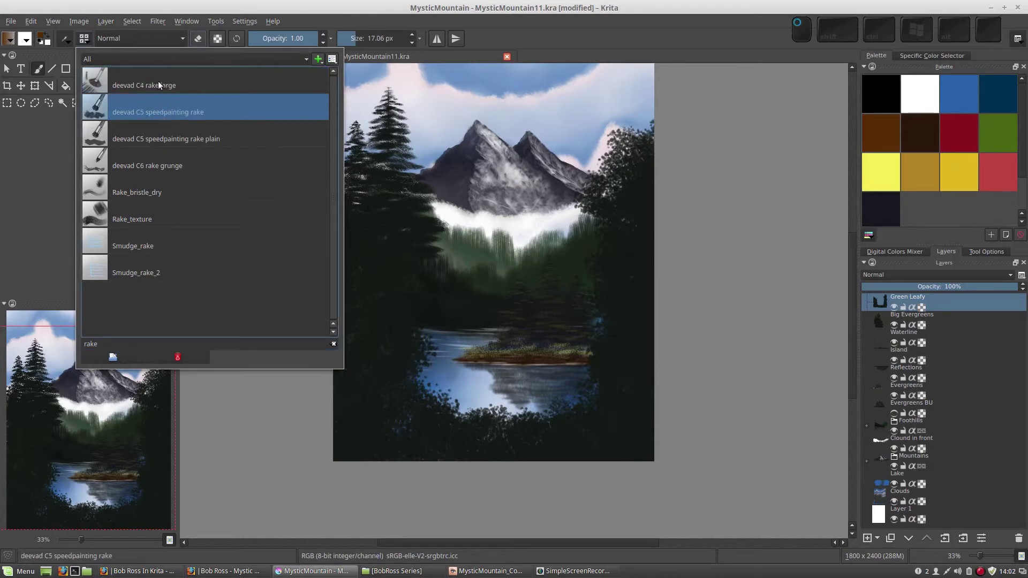
- Open the brush editor for the rake preset and clear its scratchpad
{"action": "left_click", "coordinate": [69, 41]}
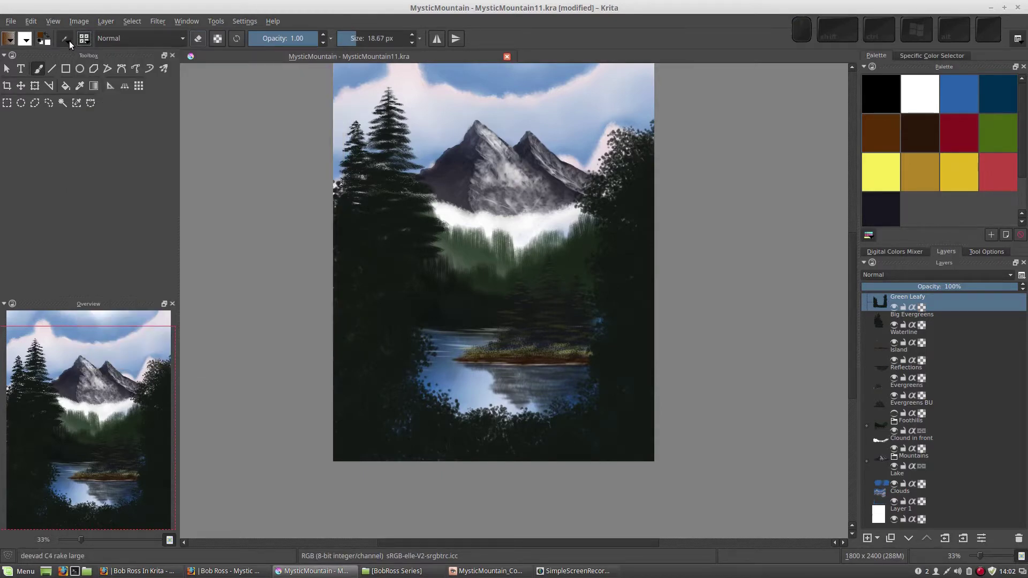
{"action": "left_click", "coordinate": [69, 41]}
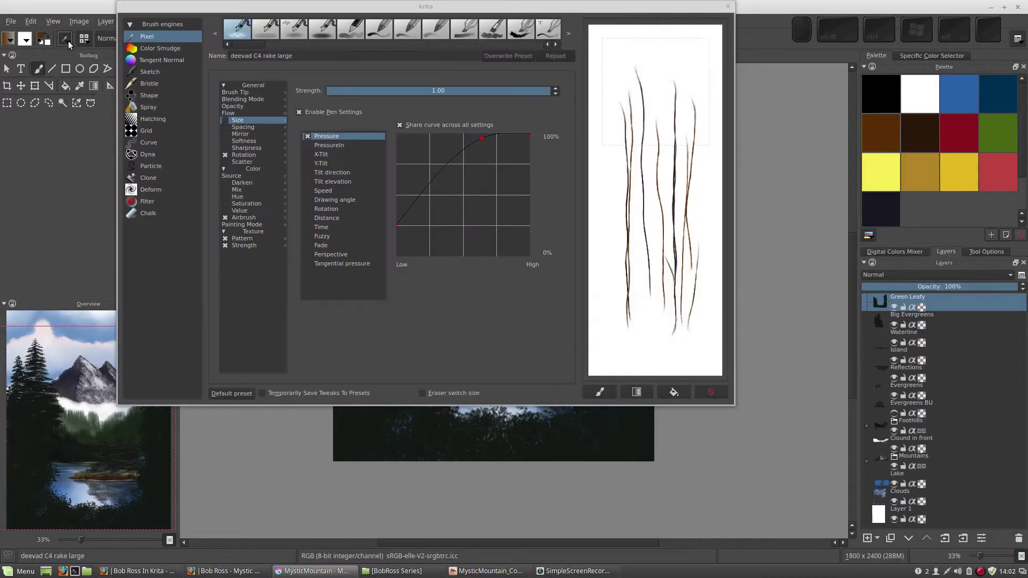
{"action": "left_click", "coordinate": [260, 58]}
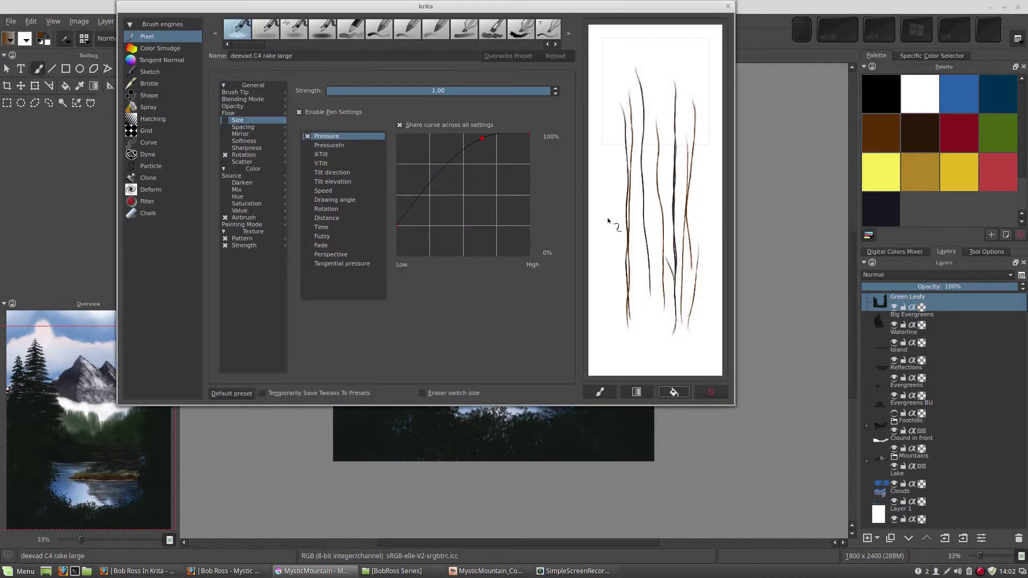
{"action": "left_click", "coordinate": [674, 392]}
- Test the unmodified rake brush with long vertical strokes on the scratchpad, clearing it once between tries
{"action": "mouse_move", "coordinate": [627, 129]}
{"action": "left_mouse_down"}
{"action": "mouse_move", "coordinate": [644, 208]}
{"action": "mouse_move", "coordinate": [637, 306]}
{"action": "left_mouse_up"}
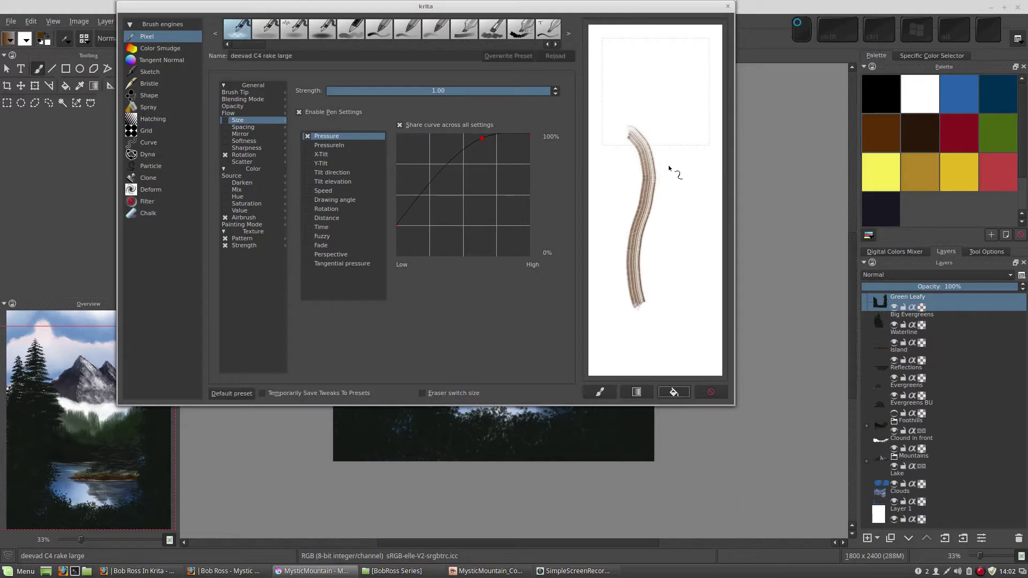
{"action": "left_click_drag", "start_coordinate": [669, 157], "coordinate": [663, 299]}
{"action": "mouse_move", "coordinate": [630, 66]}
{"action": "left_mouse_down"}
{"action": "mouse_move", "coordinate": [665, 105]}
{"action": "mouse_move", "coordinate": [666, 247]}
{"action": "left_mouse_up"}
{"action": "left_click_drag", "start_coordinate": [614, 124], "coordinate": [621, 277]}
{"action": "left_click_drag", "start_coordinate": [694, 81], "coordinate": [689, 263]}
{"action": "left_click", "coordinate": [674, 391]}
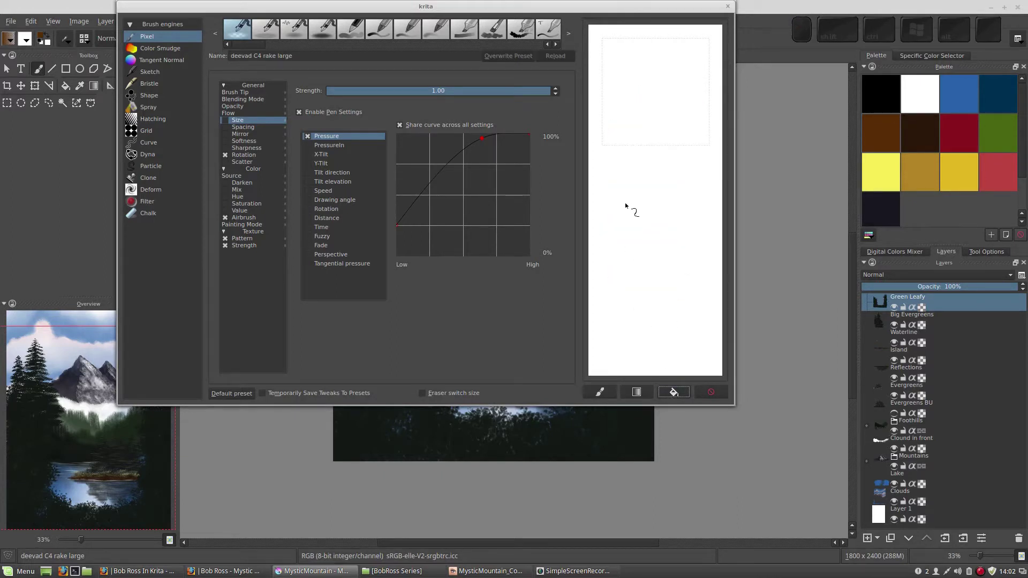
{"action": "left_click_drag", "start_coordinate": [632, 148], "coordinate": [644, 140]}
{"action": "left_click_drag", "start_coordinate": [645, 259], "coordinate": [649, 284]}
{"action": "left_click_drag", "start_coordinate": [657, 149], "coordinate": [673, 301]}
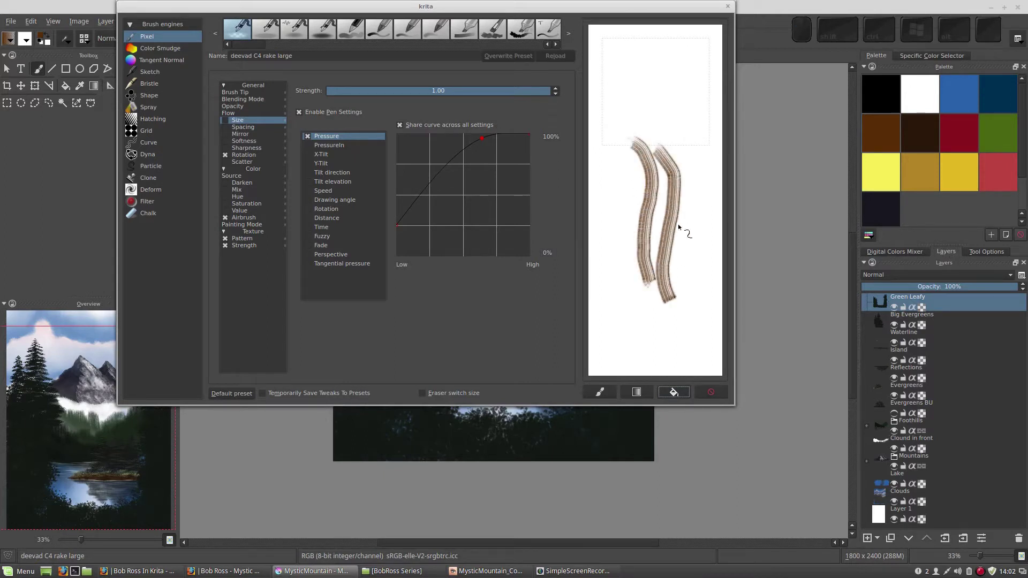
{"action": "left_click_drag", "start_coordinate": [641, 70], "coordinate": [653, 213]}
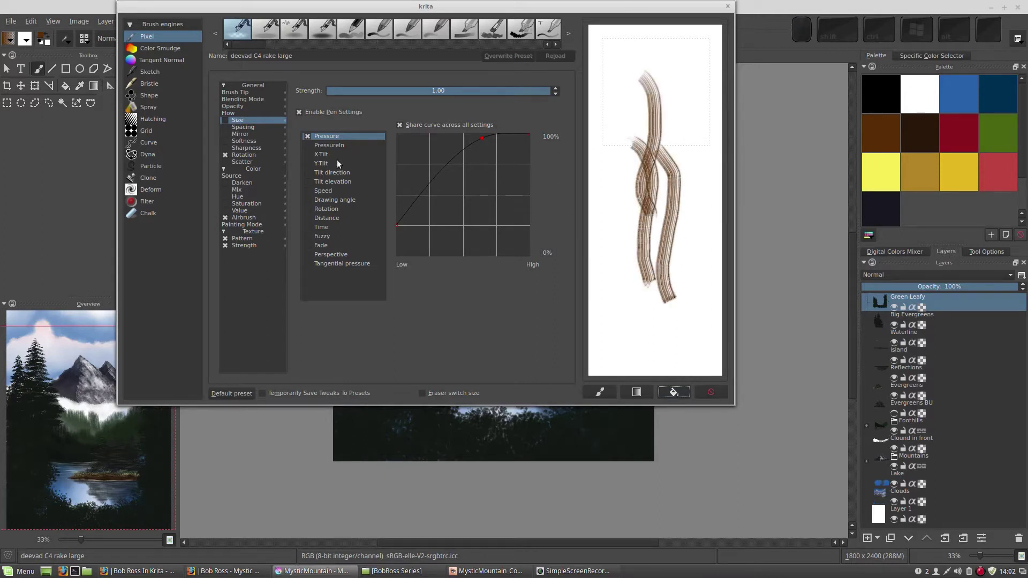
- Set the predefined brush tip's rotation to 90°
{"action": "left_click", "coordinate": [235, 92]}
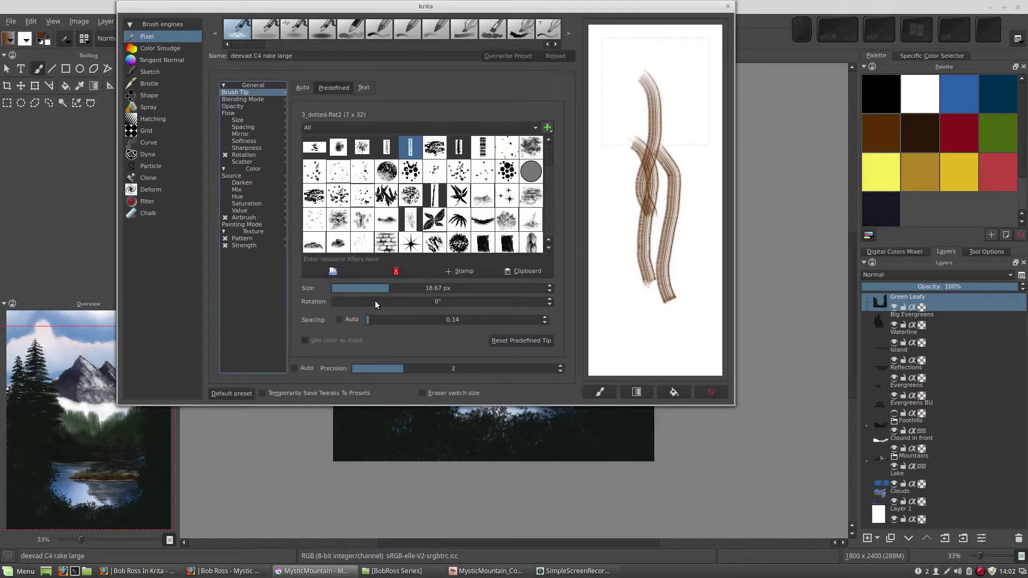
{"action": "left_click", "coordinate": [388, 301]}
{"action": "type", "text": "90"}
{"action": "key", "text": "KP_Enter"}
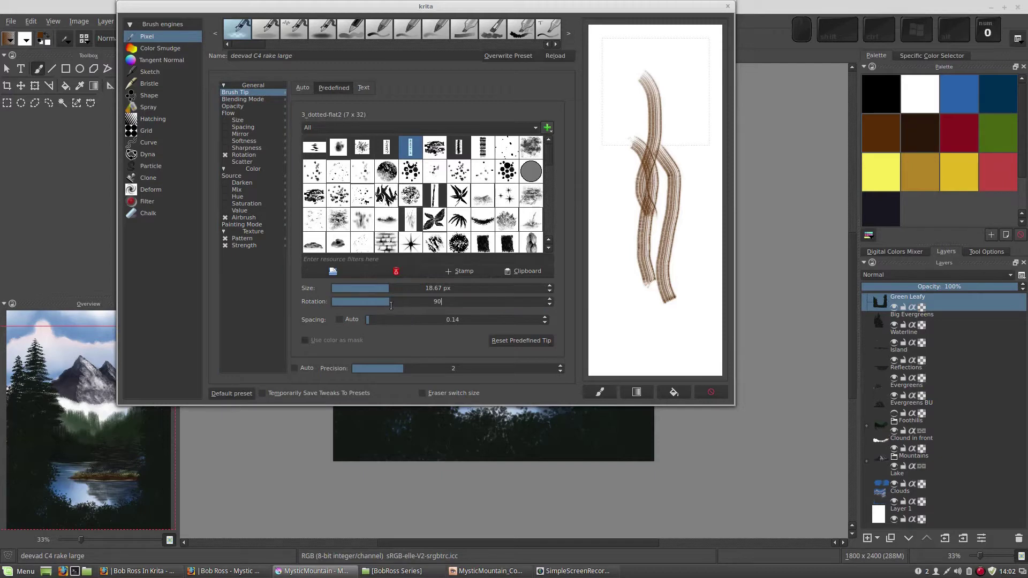
- Clear the scratchpad and test the rotated brush tip with several thin vertical strokes
{"action": "left_click", "coordinate": [674, 392]}
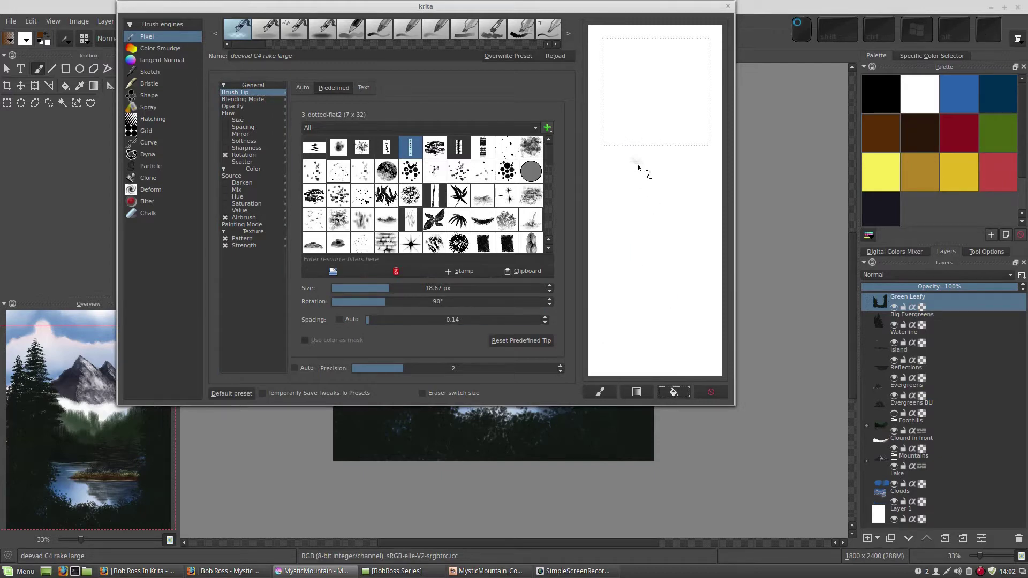
{"action": "left_click_drag", "start_coordinate": [645, 198], "coordinate": [652, 333]}
{"action": "left_click_drag", "start_coordinate": [665, 146], "coordinate": [666, 324]}
{"action": "left_click_drag", "start_coordinate": [619, 148], "coordinate": [618, 169]}
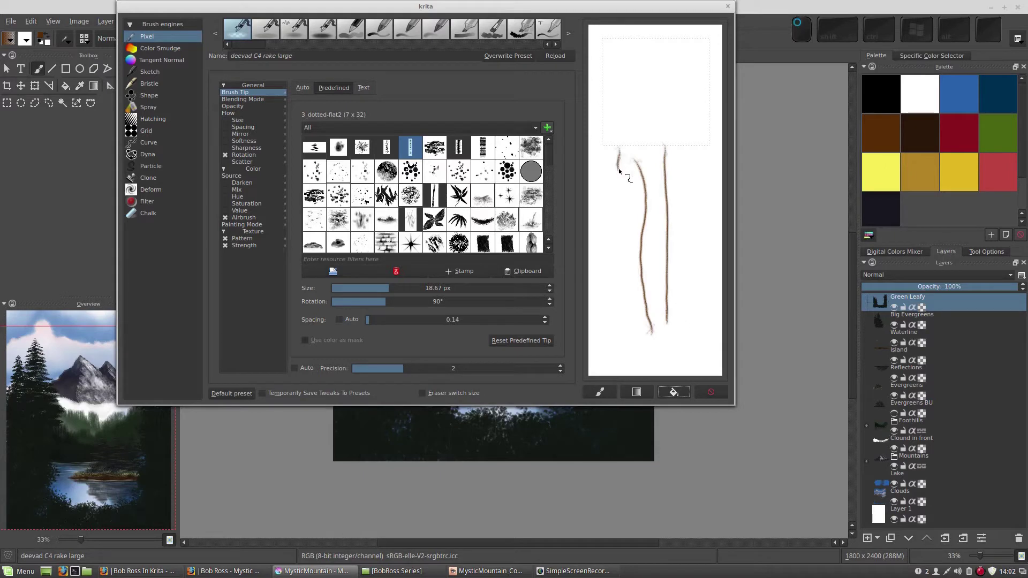
{"action": "left_click_drag", "start_coordinate": [614, 252], "coordinate": [609, 321]}
{"action": "left_click_drag", "start_coordinate": [671, 85], "coordinate": [681, 284]}
- Pick the dark brown palette color and try it with vertical trunk strokes on a cleared scratchpad
{"action": "left_click", "coordinate": [919, 136]}
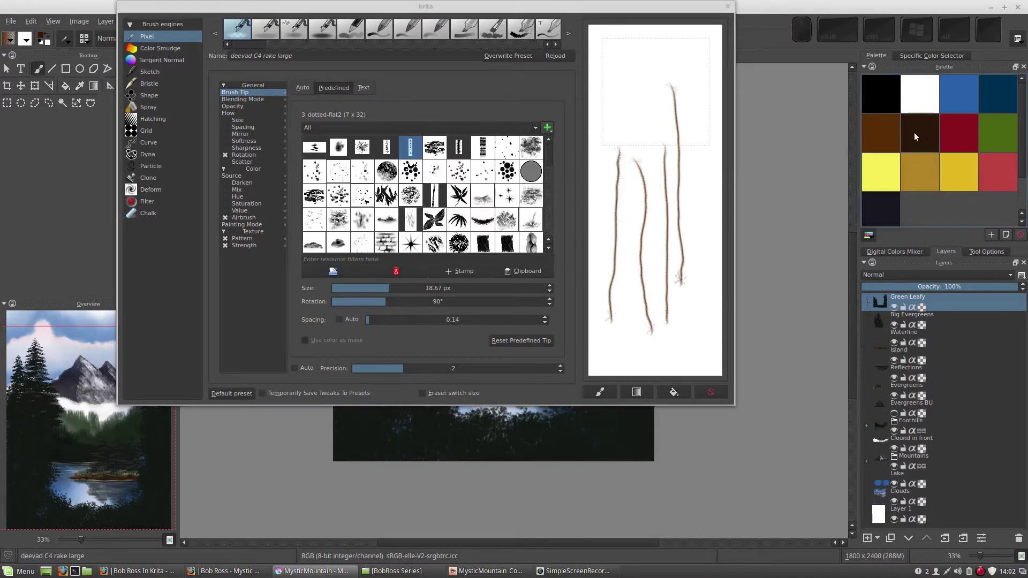
{"action": "left_click", "coordinate": [674, 392]}
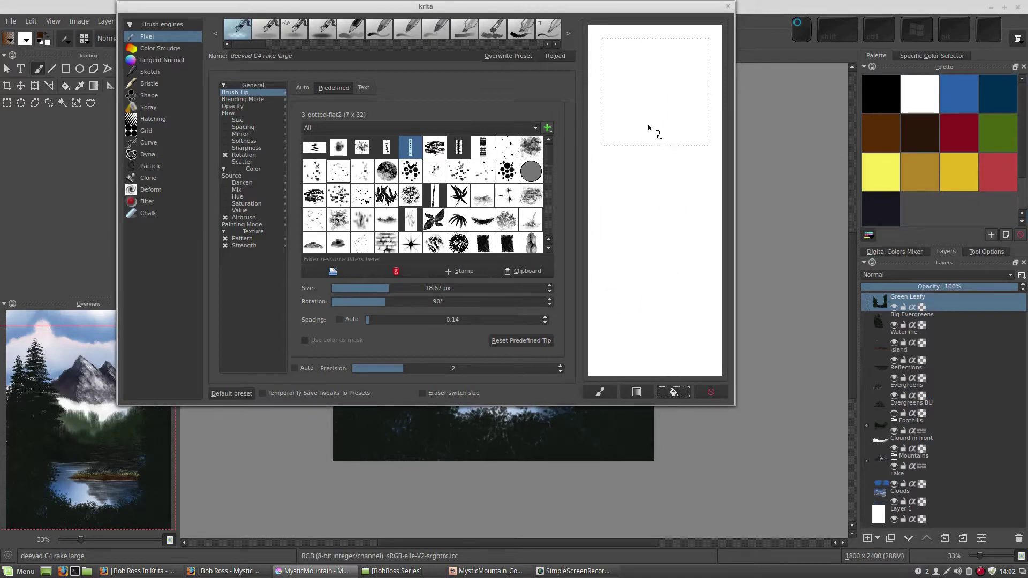
{"action": "left_click_drag", "start_coordinate": [647, 122], "coordinate": [652, 245]}
{"action": "left_click_drag", "start_coordinate": [672, 135], "coordinate": [674, 321]}
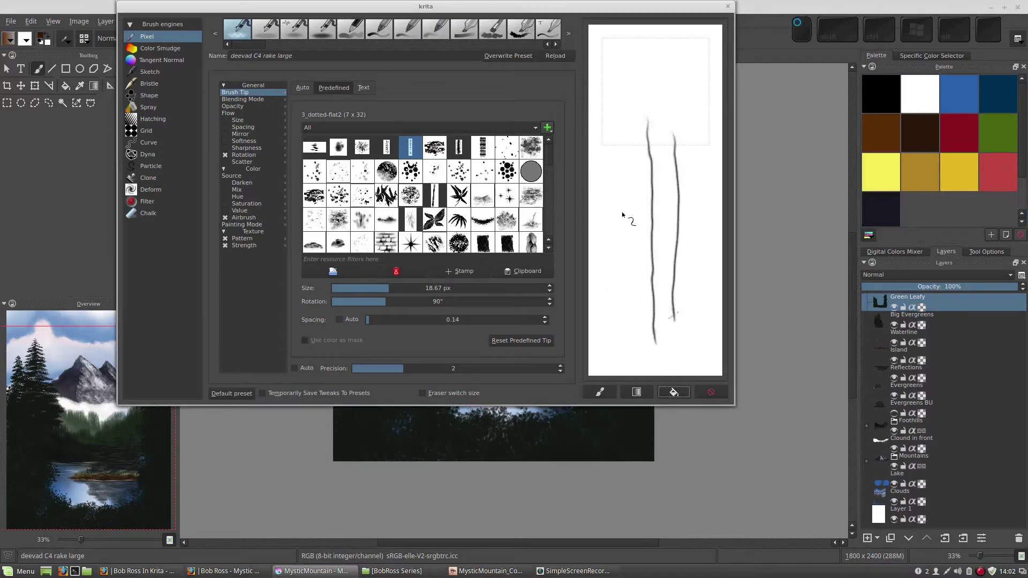
{"action": "left_click_drag", "start_coordinate": [622, 153], "coordinate": [626, 332]}
{"action": "left_click_drag", "start_coordinate": [626, 108], "coordinate": [640, 337]}
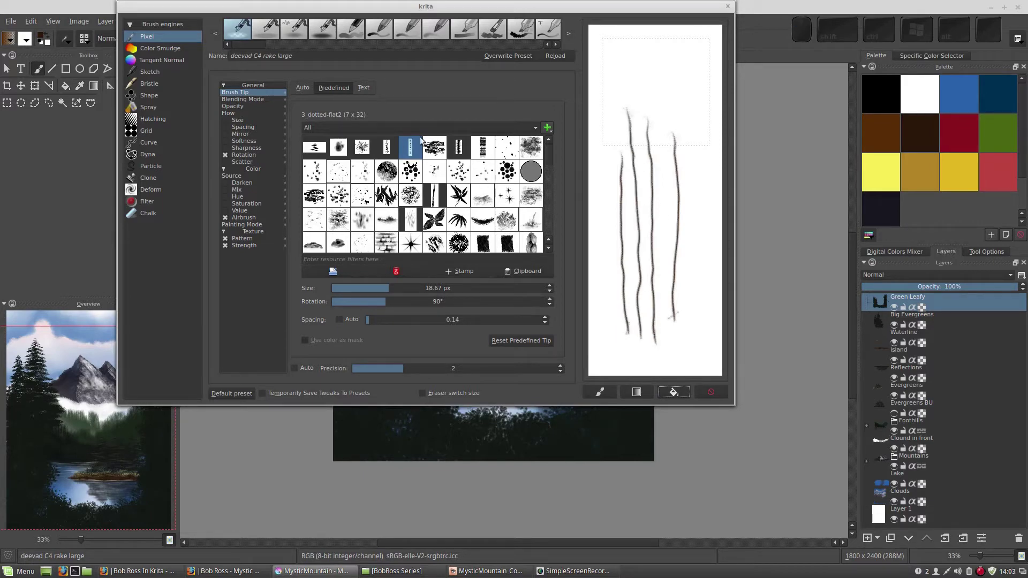
{"action": "mouse_move", "coordinate": [664, 95]}
{"action": "left_mouse_down"}
{"action": "mouse_move", "coordinate": [672, 106]}
{"action": "mouse_move", "coordinate": [650, 112]}
{"action": "mouse_move", "coordinate": [681, 121]}
{"action": "left_mouse_up"}
- Clear the scratchpad and test the dark brown rake brush with short dabs and broken vertical strokes
{"action": "scroll", "coordinate": [774, 223], "scroll_direction": "up", "scroll_amount": 2}
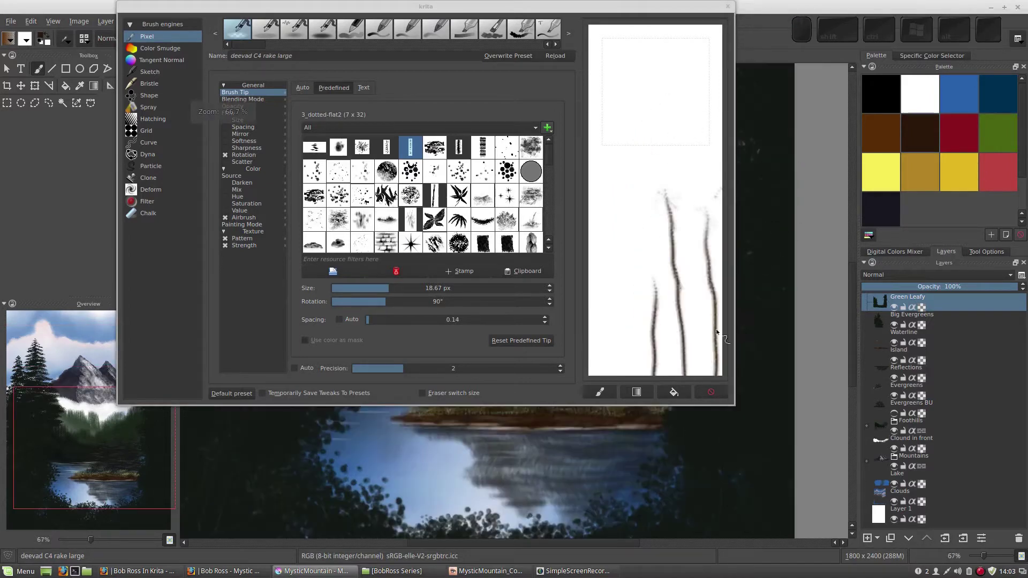
{"action": "left_click", "coordinate": [672, 391]}
{"action": "left_click_drag", "start_coordinate": [620, 106], "coordinate": [642, 118]}
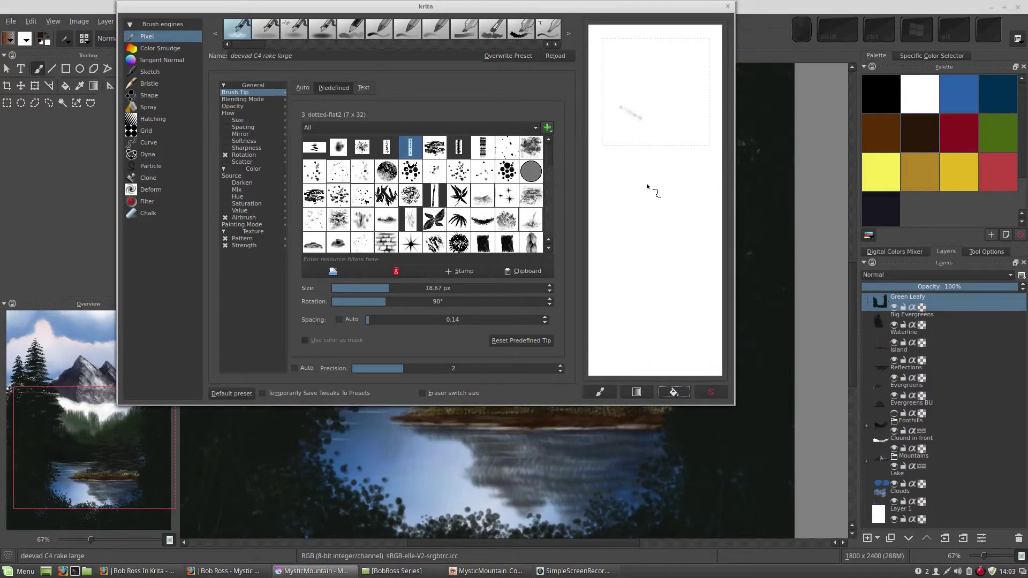
{"action": "left_click_drag", "start_coordinate": [651, 209], "coordinate": [650, 268]}
{"action": "left_click_drag", "start_coordinate": [654, 166], "coordinate": [649, 205]}
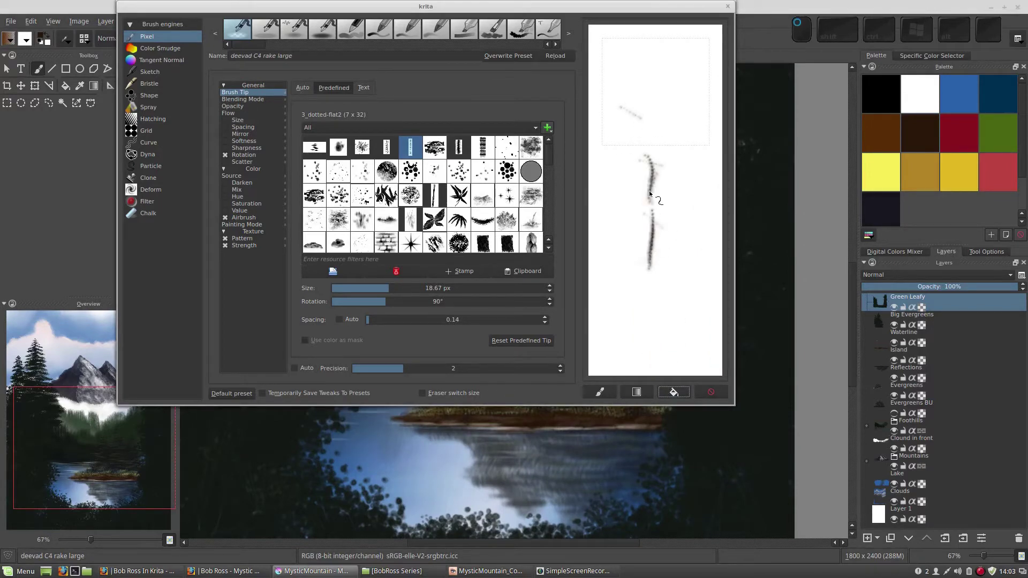
{"action": "left_click_drag", "start_coordinate": [668, 133], "coordinate": [679, 330]}
{"action": "left_click_drag", "start_coordinate": [621, 134], "coordinate": [636, 251]}
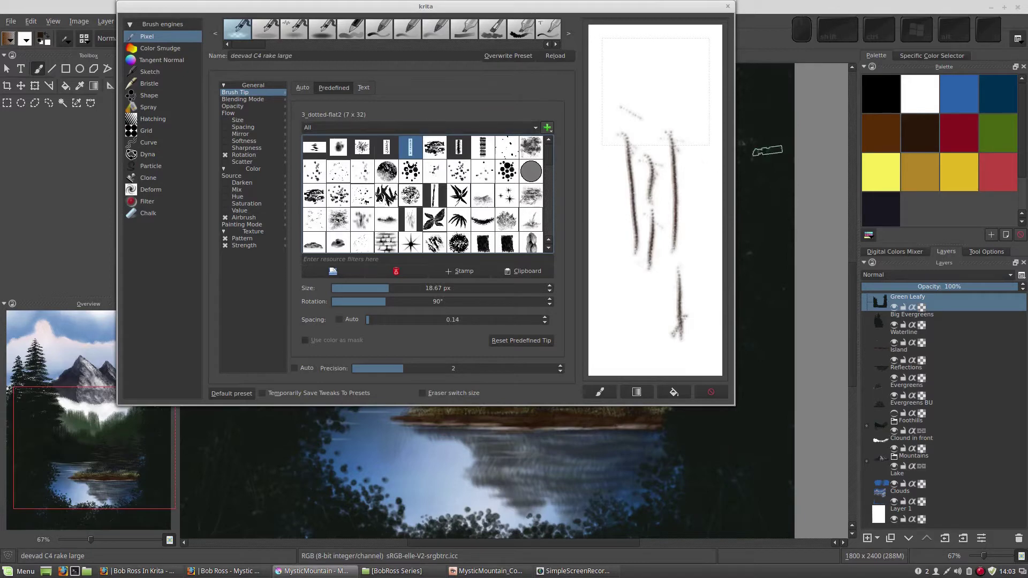
{"action": "left_click_drag", "start_coordinate": [696, 104], "coordinate": [711, 224]}
{"action": "left_click_drag", "start_coordinate": [612, 192], "coordinate": [618, 332]}
{"action": "left_click_drag", "start_coordinate": [633, 78], "coordinate": [639, 251]}
- Paint a row of long trunk strokes with small branch-like dabs above them on a freshly cleared scratchpad
{"action": "left_click", "coordinate": [675, 393]}
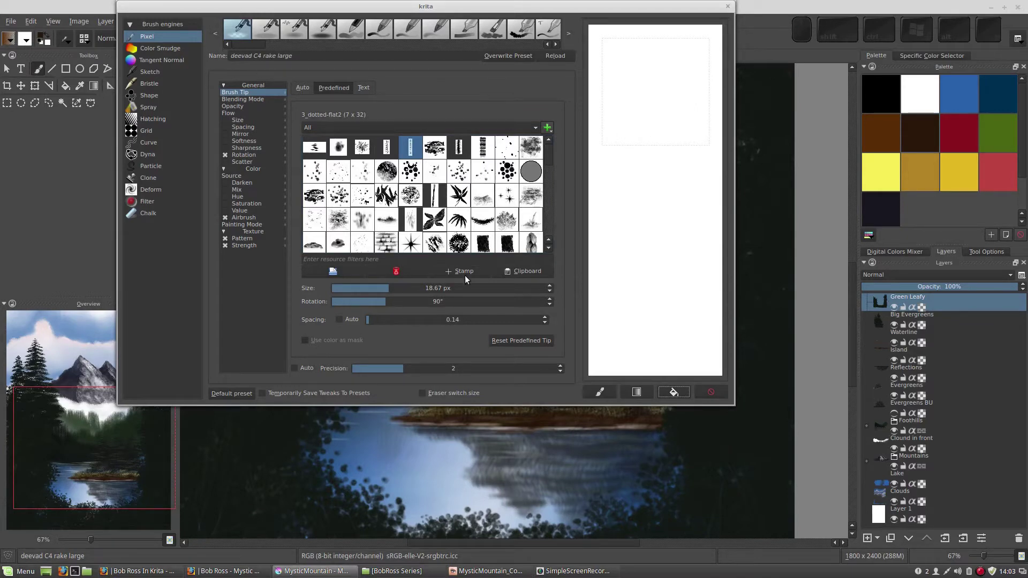
{"action": "left_click_drag", "start_coordinate": [634, 106], "coordinate": [645, 315]}
{"action": "left_click_drag", "start_coordinate": [666, 115], "coordinate": [662, 320]}
{"action": "left_click_drag", "start_coordinate": [618, 128], "coordinate": [628, 321]}
{"action": "left_click_drag", "start_coordinate": [661, 82], "coordinate": [679, 99]}
{"action": "left_click_drag", "start_coordinate": [614, 85], "coordinate": [637, 87]}
{"action": "left_click_drag", "start_coordinate": [621, 52], "coordinate": [641, 68]}
{"action": "left_click_drag", "start_coordinate": [642, 63], "coordinate": [665, 54]}
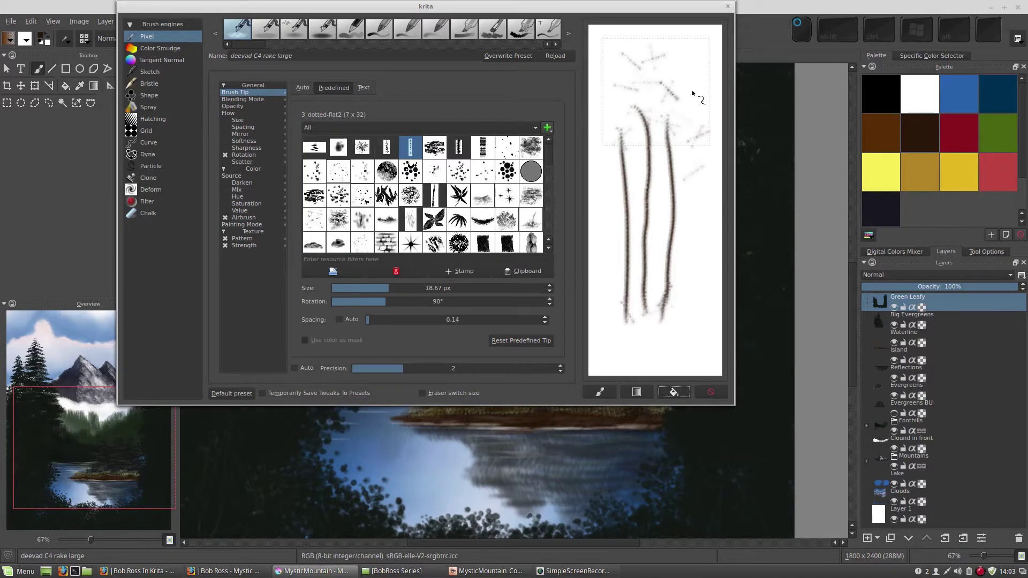
{"action": "left_click_drag", "start_coordinate": [692, 87], "coordinate": [693, 328]}
{"action": "left_click_drag", "start_coordinate": [627, 121], "coordinate": [641, 316]}
{"action": "left_click_drag", "start_coordinate": [645, 101], "coordinate": [664, 333]}
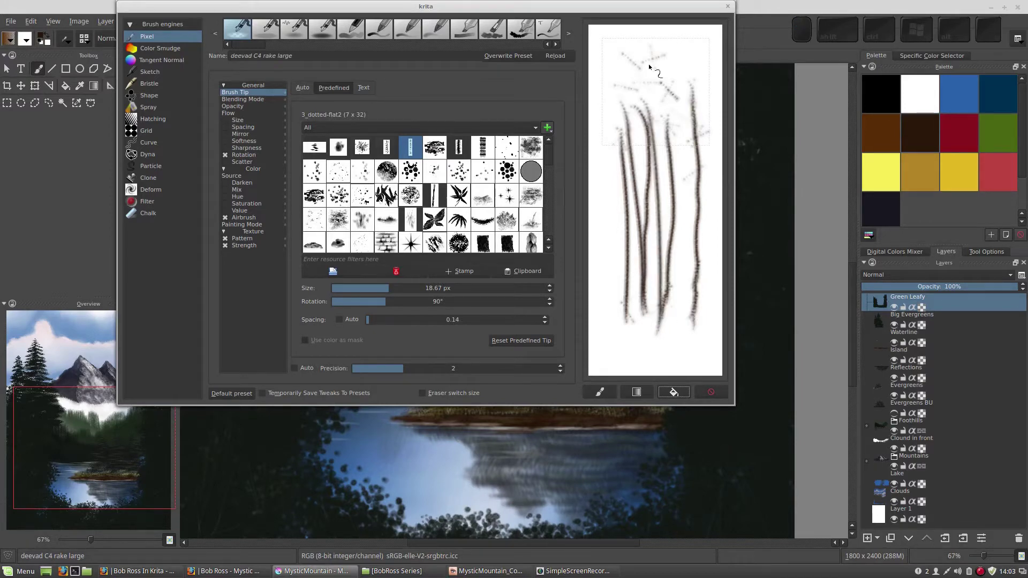
{"action": "left_click_drag", "start_coordinate": [610, 135], "coordinate": [627, 362]}
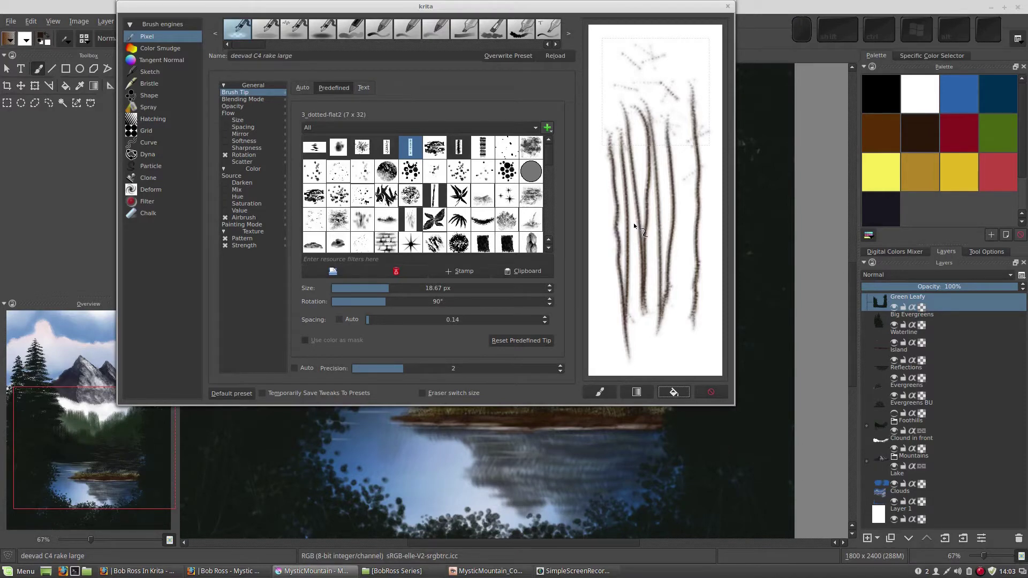
{"action": "left_click_drag", "start_coordinate": [598, 103], "coordinate": [602, 119]}
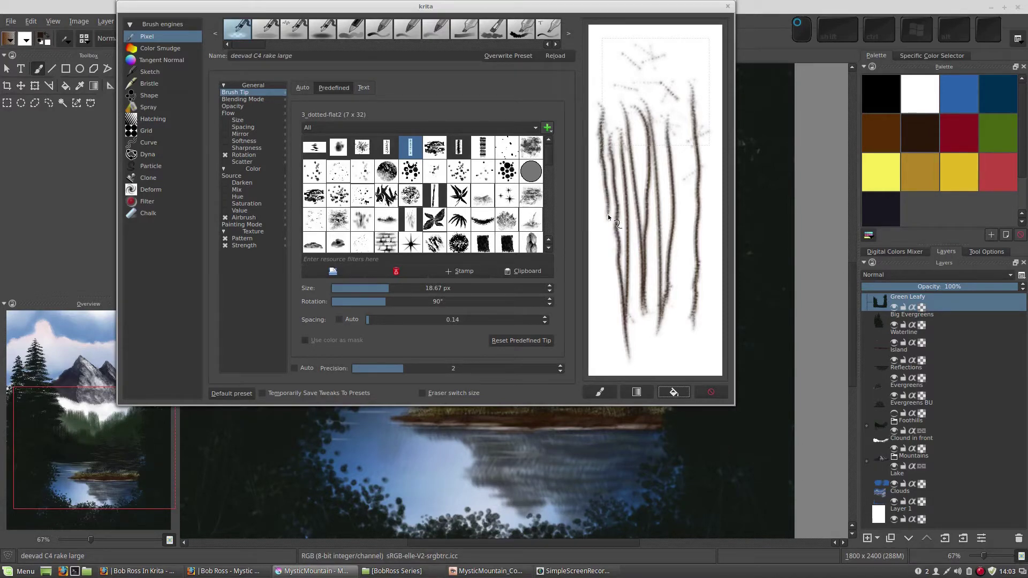
{"action": "left_click_drag", "start_coordinate": [608, 215], "coordinate": [615, 347]}
- Swap the foreground and background colors and paint overlapping vertical strokes over the existing scratchpad trunks
{"action": "left_click", "coordinate": [44, 38]}
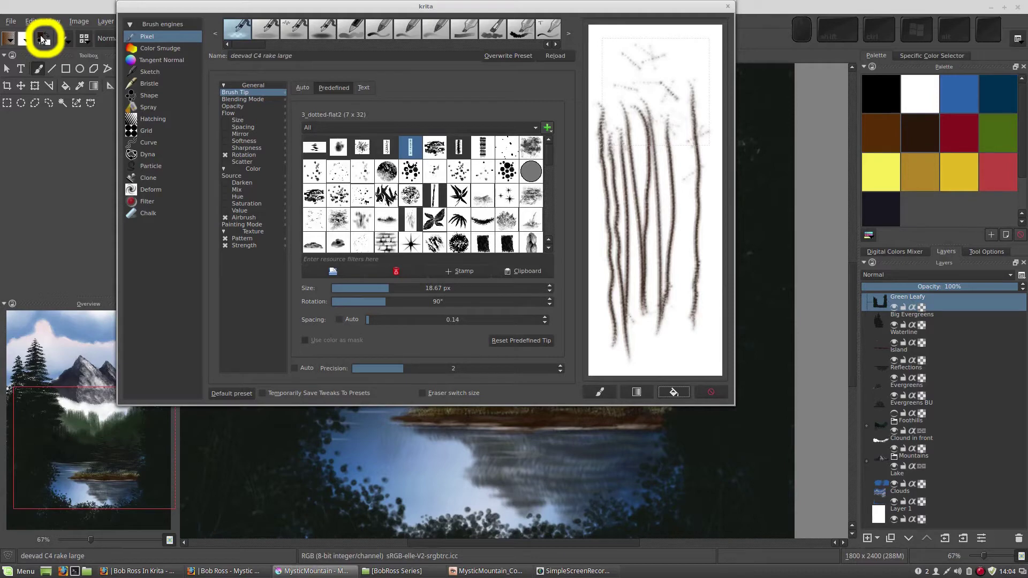
{"action": "left_click", "coordinate": [67, 5]}
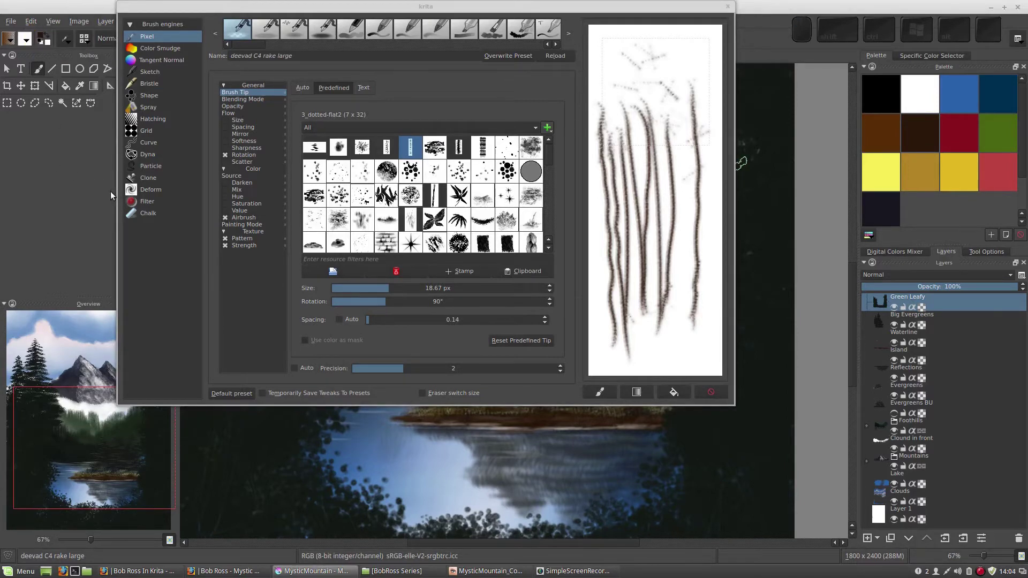
{"action": "key", "text": "x"}
{"action": "left_click_drag", "start_coordinate": [678, 156], "coordinate": [676, 286]}
{"action": "left_click_drag", "start_coordinate": [657, 100], "coordinate": [669, 307]}
{"action": "left_click_drag", "start_coordinate": [681, 134], "coordinate": [690, 310]}
{"action": "mouse_move", "coordinate": [685, 115]}
{"action": "left_mouse_down"}
{"action": "mouse_move", "coordinate": [682, 294]}
{"action": "mouse_move", "coordinate": [663, 310]}
{"action": "left_mouse_up"}
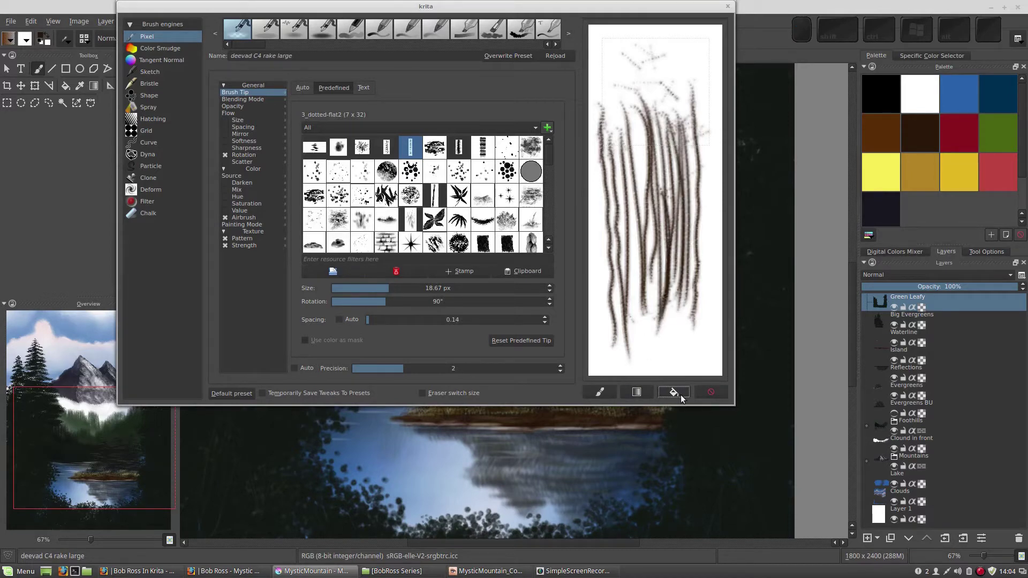
- Enable the Mix color option for the brush and test it with one long curved stroke on a cleared scratchpad
{"action": "left_click", "coordinate": [675, 394]}
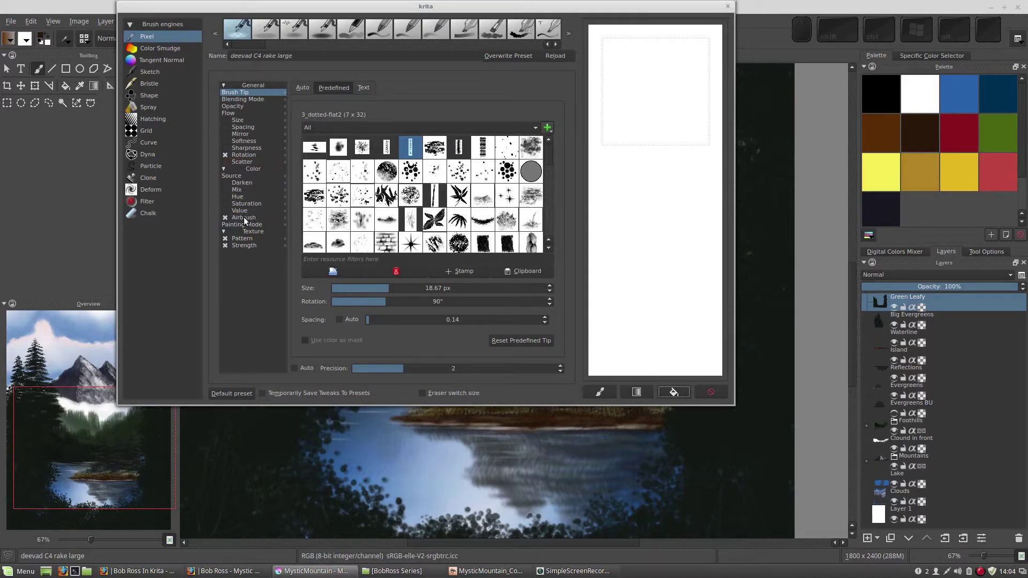
{"action": "left_click", "coordinate": [239, 191]}
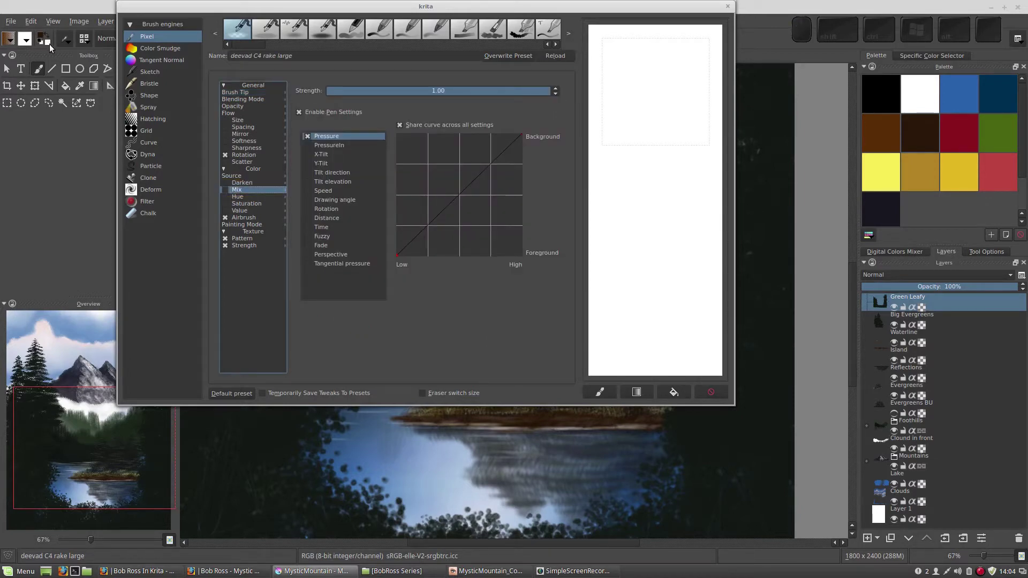
{"action": "left_click", "coordinate": [225, 190]}
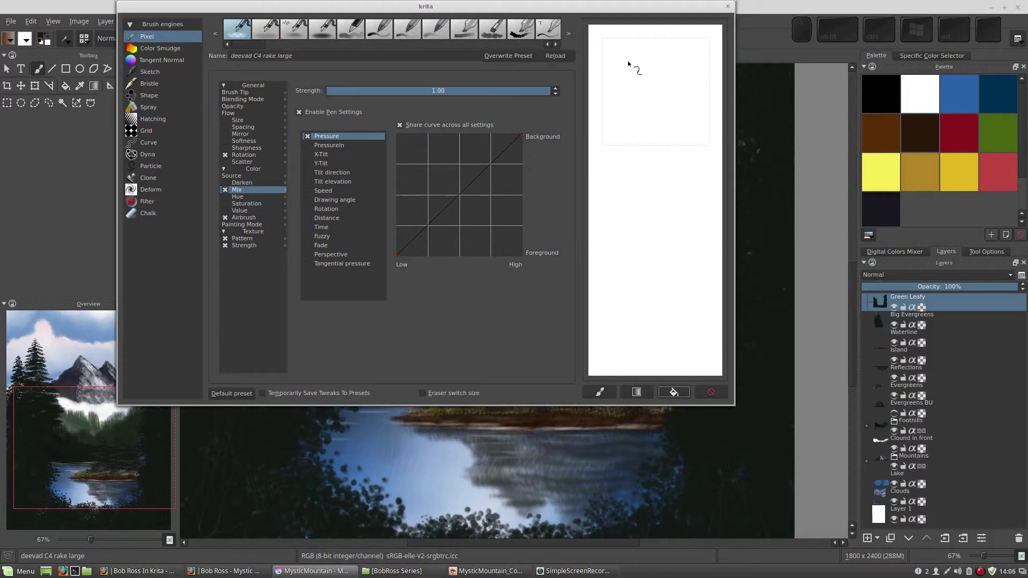
{"action": "left_click_drag", "start_coordinate": [628, 62], "coordinate": [639, 81]}
{"action": "left_click_drag", "start_coordinate": [657, 164], "coordinate": [665, 306]}
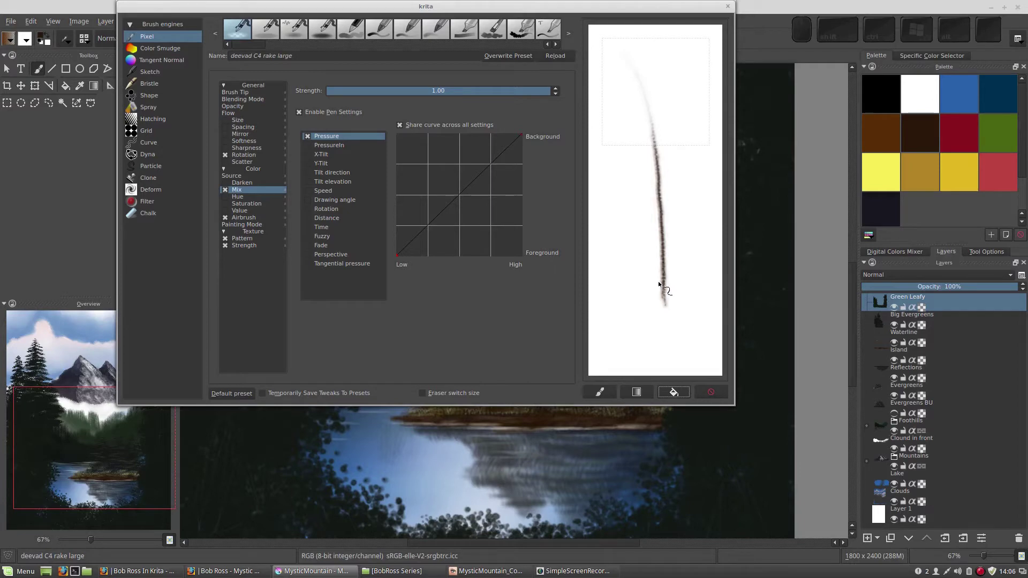
- Paint more long vertical test strokes beside the existing one on the scratchpad and check the brush's Opacity settings
{"action": "left_click_drag", "start_coordinate": [630, 60], "coordinate": [621, 107]}
{"action": "left_click_drag", "start_coordinate": [623, 231], "coordinate": [624, 325]}
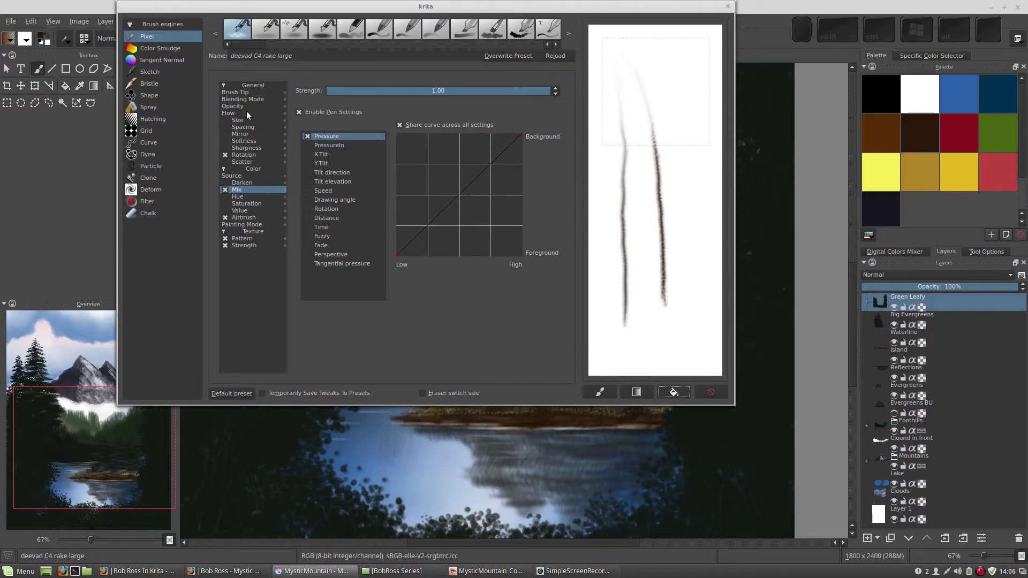
{"action": "left_click", "coordinate": [230, 106]}
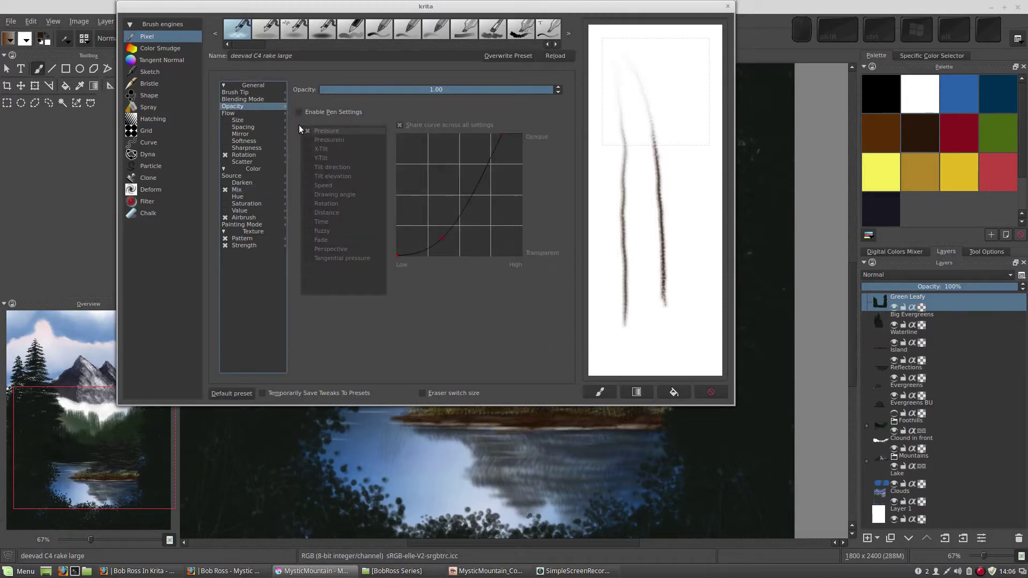
{"action": "left_click_drag", "start_coordinate": [663, 83], "coordinate": [677, 307]}
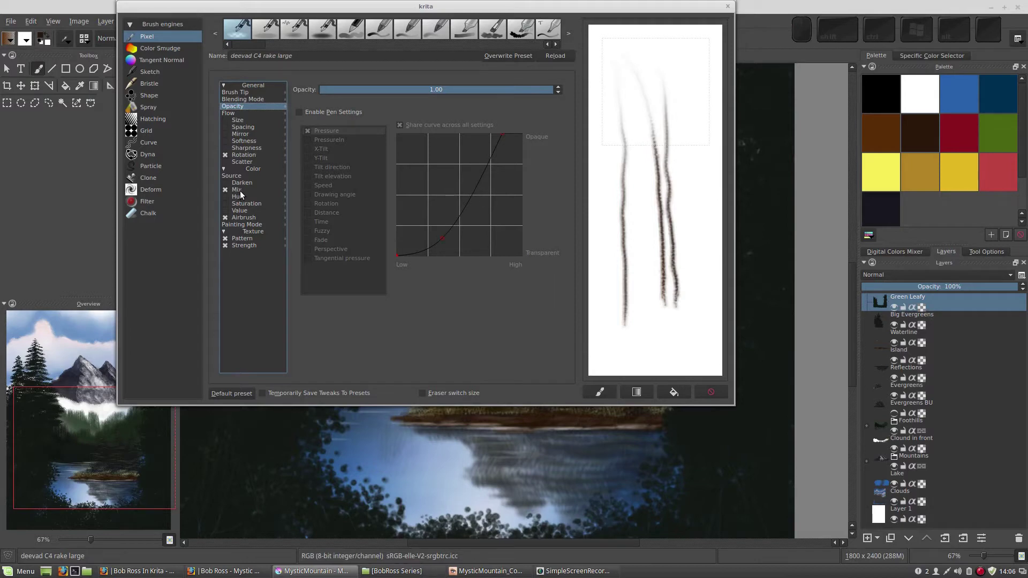
{"action": "left_click", "coordinate": [268, 189]}
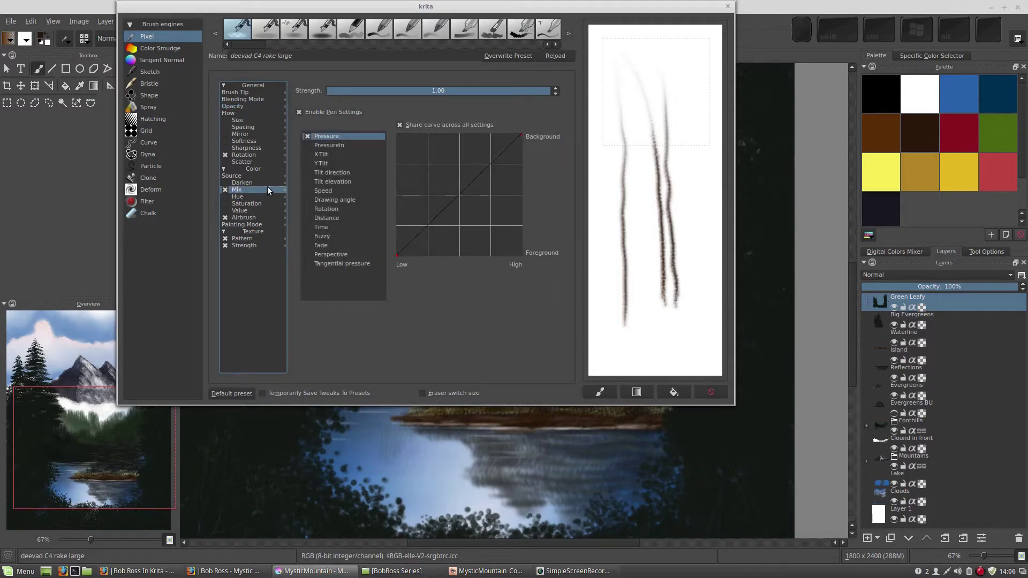
- Fill the scratchpad with the brown-to-white gradient and test the pressure-driven Mix with curved and vertical strokes of varying pressure
{"action": "left_click", "coordinate": [637, 392]}
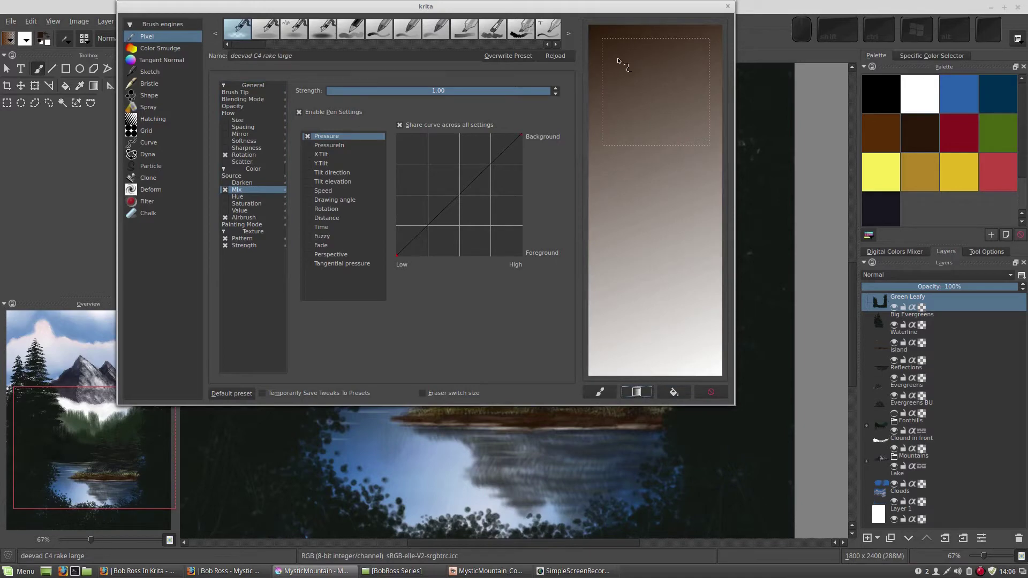
{"action": "left_click_drag", "start_coordinate": [611, 45], "coordinate": [622, 58]}
{"action": "mouse_move", "coordinate": [637, 64]}
{"action": "left_mouse_down"}
{"action": "mouse_move", "coordinate": [615, 47]}
{"action": "mouse_move", "coordinate": [643, 74]}
{"action": "mouse_move", "coordinate": [613, 49]}
{"action": "mouse_move", "coordinate": [669, 104]}
{"action": "mouse_move", "coordinate": [679, 145]}
{"action": "left_mouse_up"}
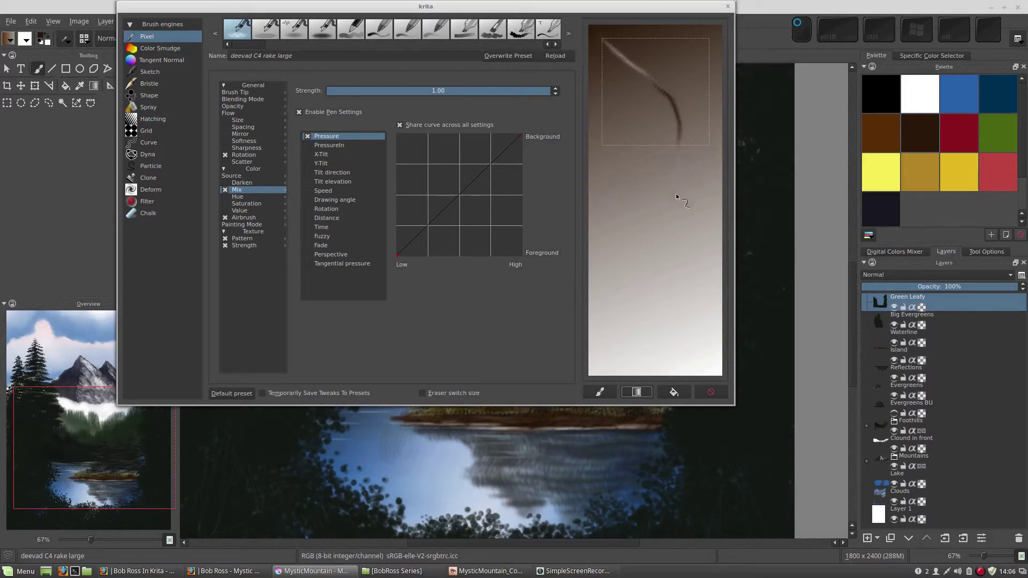
{"action": "left_click_drag", "start_coordinate": [676, 198], "coordinate": [676, 229]}
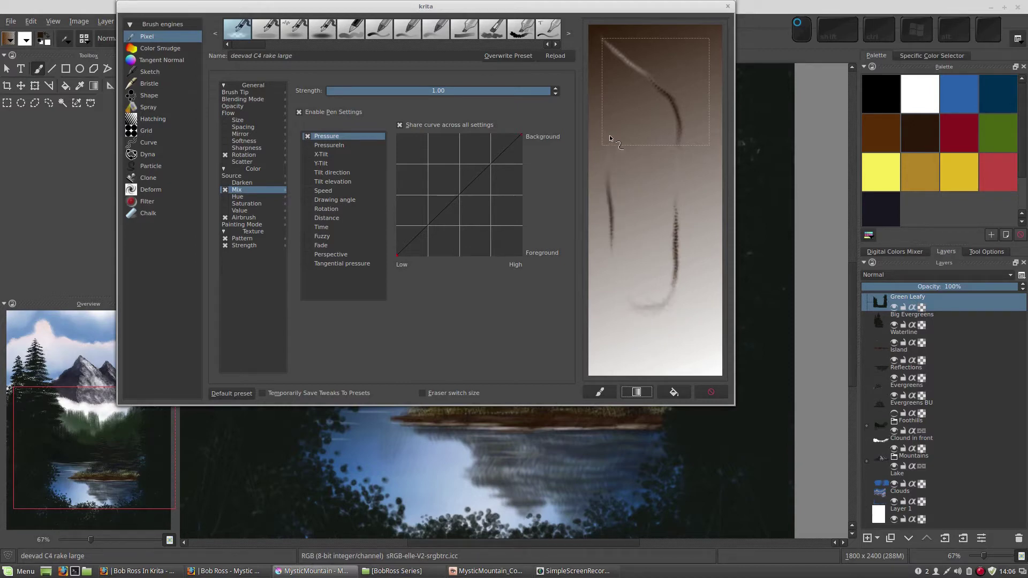
{"action": "left_click_drag", "start_coordinate": [615, 112], "coordinate": [631, 72]}
{"action": "left_click_drag", "start_coordinate": [672, 60], "coordinate": [693, 113]}
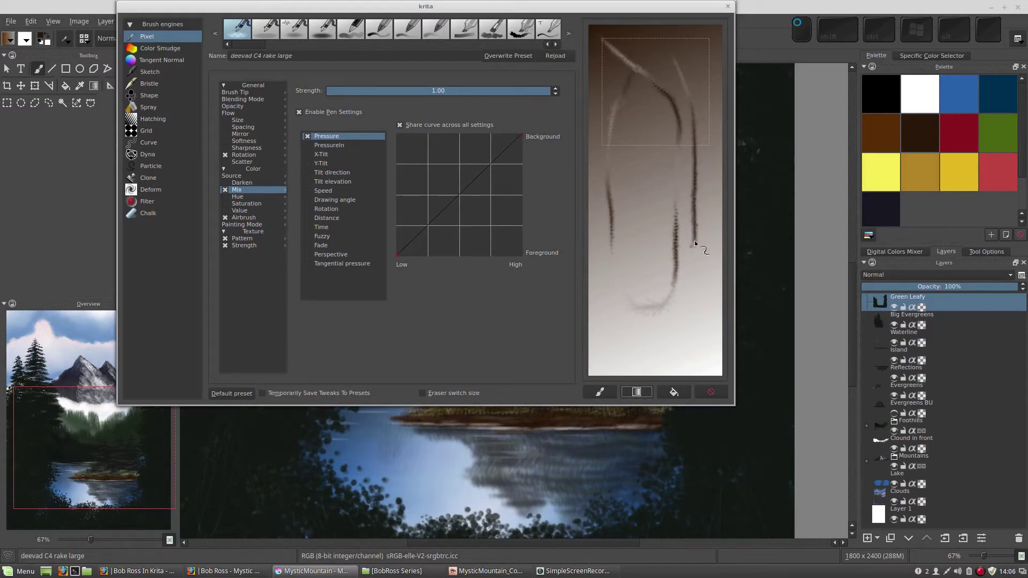
{"action": "mouse_move", "coordinate": [658, 261]}
{"action": "left_mouse_down"}
{"action": "mouse_move", "coordinate": [641, 226]}
{"action": "mouse_move", "coordinate": [638, 88]}
{"action": "mouse_move", "coordinate": [663, 114]}
{"action": "left_mouse_up"}
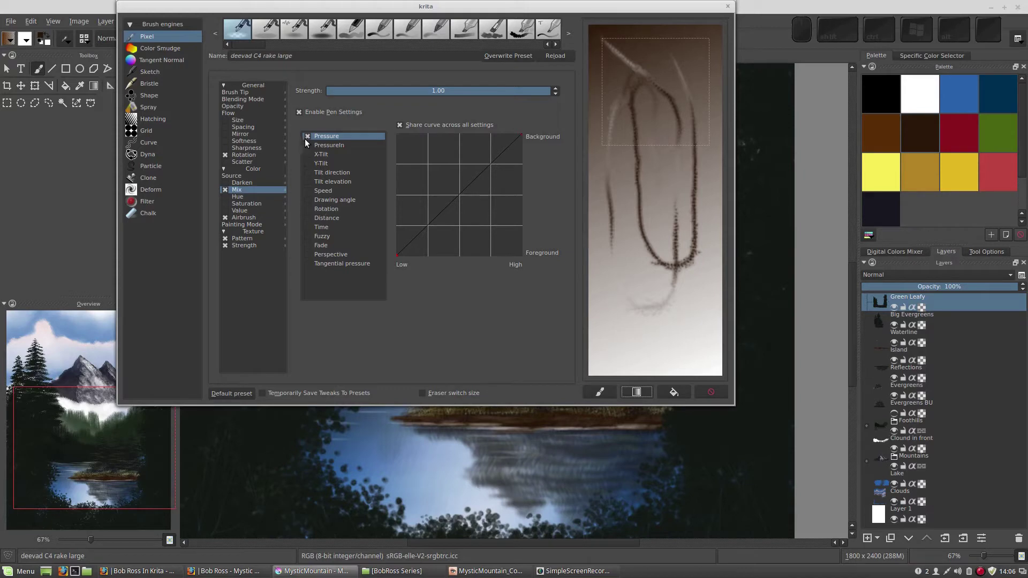
- Switch the Mix option's sensor from Pressure to Speed and test it with looping strokes on a fresh gradient scratchpad
{"action": "left_click", "coordinate": [637, 391]}
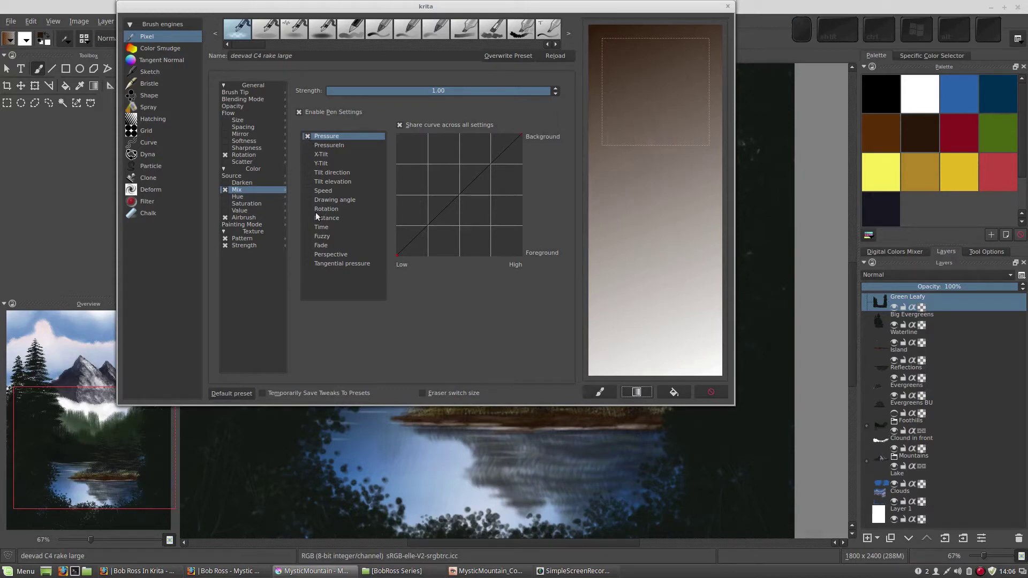
{"action": "left_click", "coordinate": [307, 190]}
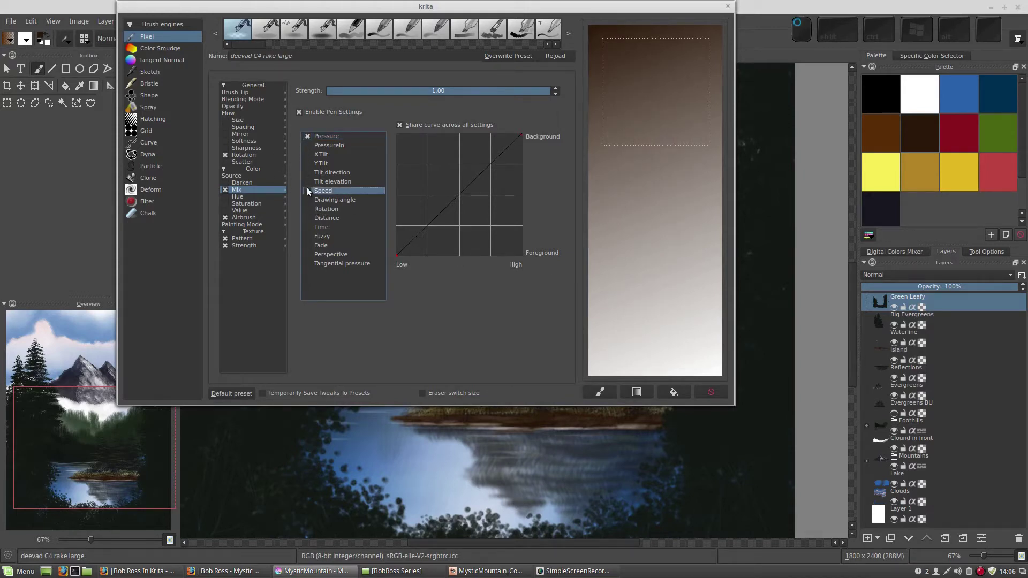
{"action": "left_click", "coordinate": [307, 136]}
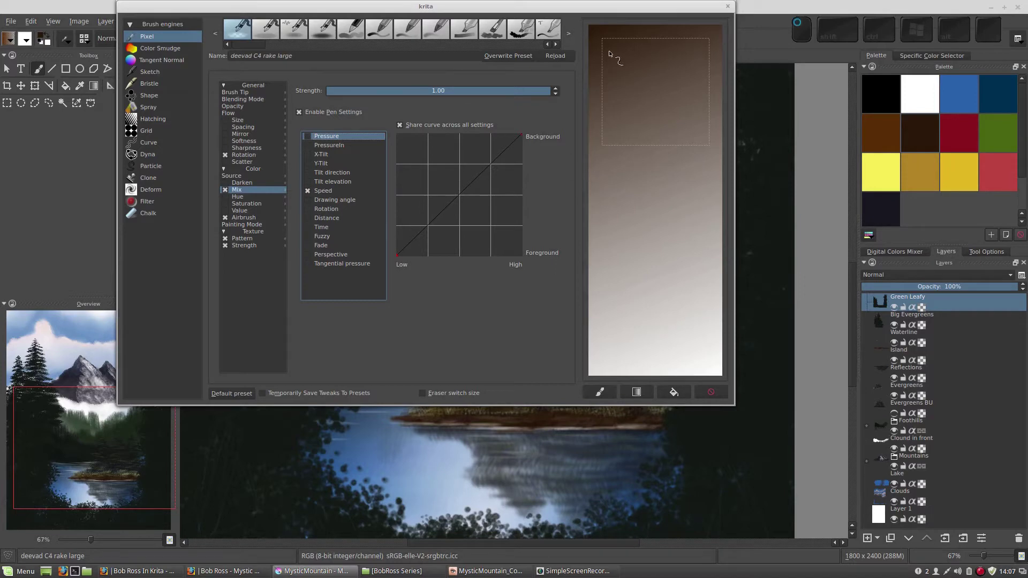
{"action": "mouse_move", "coordinate": [609, 52]}
{"action": "left_mouse_down"}
{"action": "mouse_move", "coordinate": [664, 103]}
{"action": "mouse_move", "coordinate": [670, 125]}
{"action": "mouse_move", "coordinate": [676, 273]}
{"action": "mouse_move", "coordinate": [663, 299]}
{"action": "mouse_move", "coordinate": [630, 117]}
{"action": "left_mouse_up"}
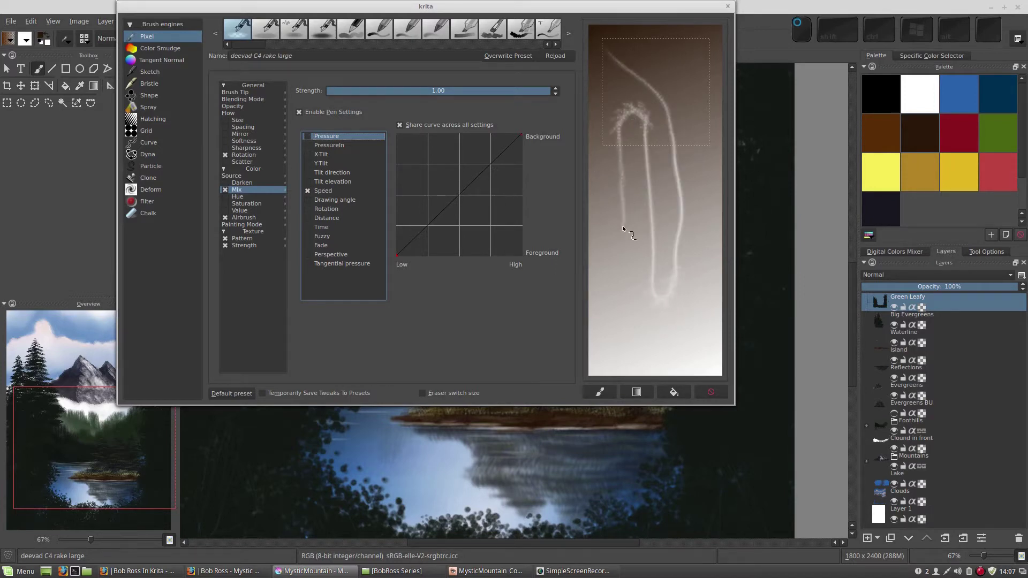
{"action": "mouse_move", "coordinate": [620, 278]}
{"action": "left_mouse_down"}
{"action": "mouse_move", "coordinate": [647, 124]}
{"action": "mouse_move", "coordinate": [664, 240]}
{"action": "left_mouse_up"}
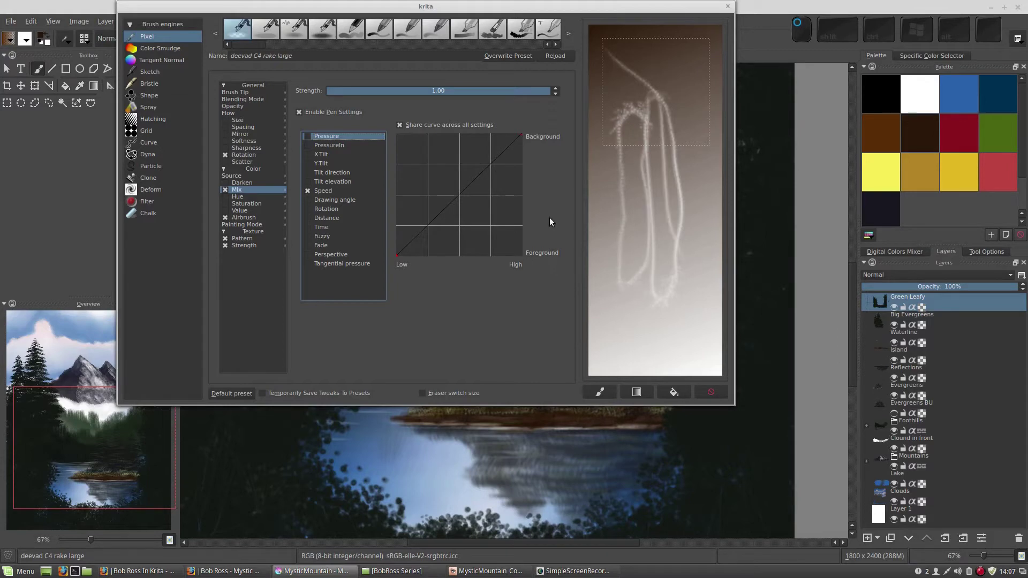
{"action": "left_click", "coordinate": [330, 191]}
{"action": "left_click_drag", "start_coordinate": [650, 53], "coordinate": [692, 149]}
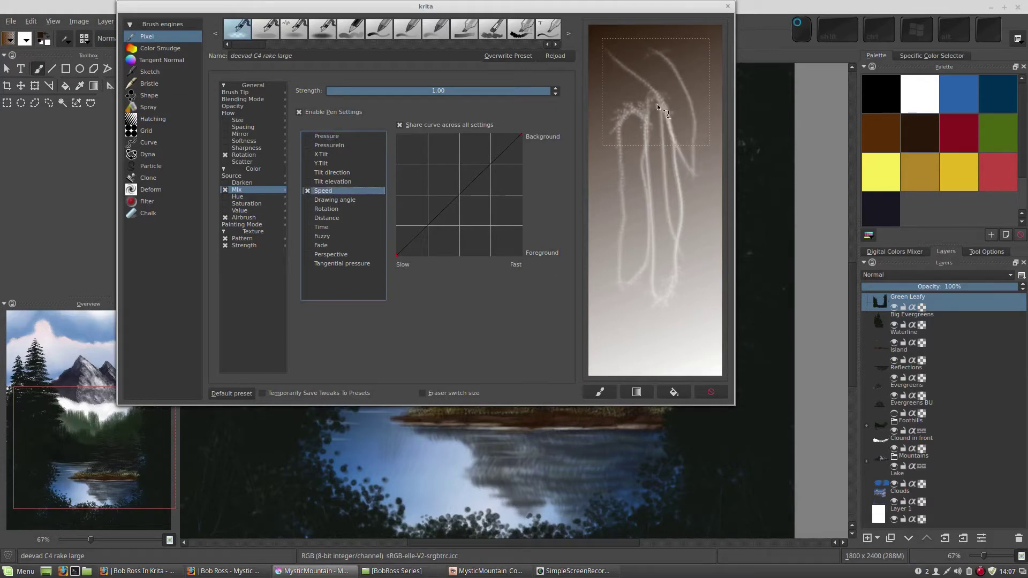
{"action": "mouse_move", "coordinate": [657, 104]}
{"action": "left_mouse_down"}
{"action": "mouse_move", "coordinate": [627, 119]}
{"action": "mouse_move", "coordinate": [623, 300]}
{"action": "left_mouse_up"}
- Refill the scratchpad with the gradient and paint overlapping loops and quick zigzags at different speeds
{"action": "left_click", "coordinate": [671, 389]}
{"action": "left_click", "coordinate": [636, 392]}
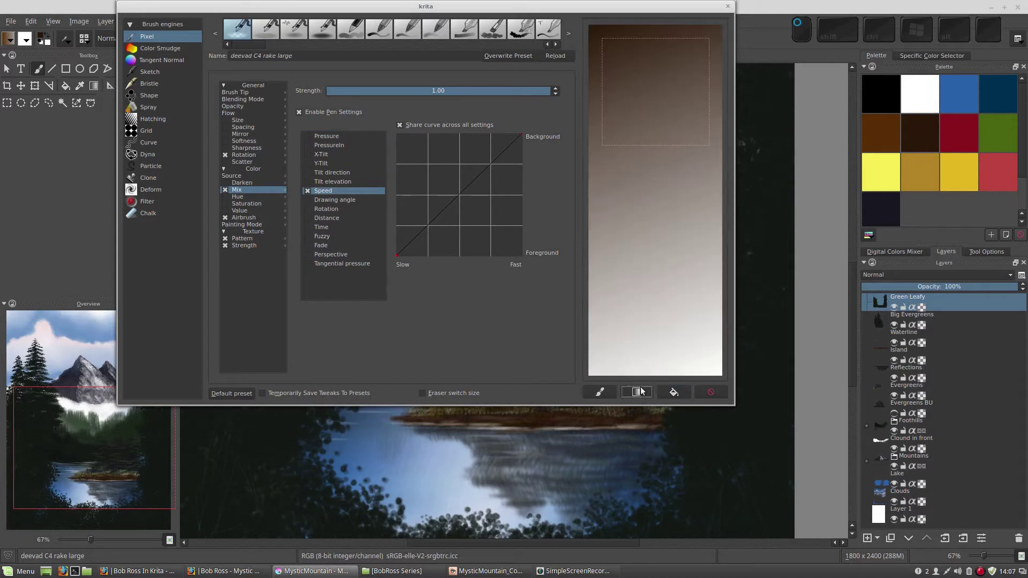
{"action": "mouse_move", "coordinate": [633, 68]}
{"action": "left_mouse_down"}
{"action": "mouse_move", "coordinate": [642, 71]}
{"action": "mouse_move", "coordinate": [633, 175]}
{"action": "mouse_move", "coordinate": [609, 293]}
{"action": "mouse_move", "coordinate": [661, 257]}
{"action": "mouse_move", "coordinate": [682, 102]}
{"action": "mouse_move", "coordinate": [594, 169]}
{"action": "left_mouse_up"}
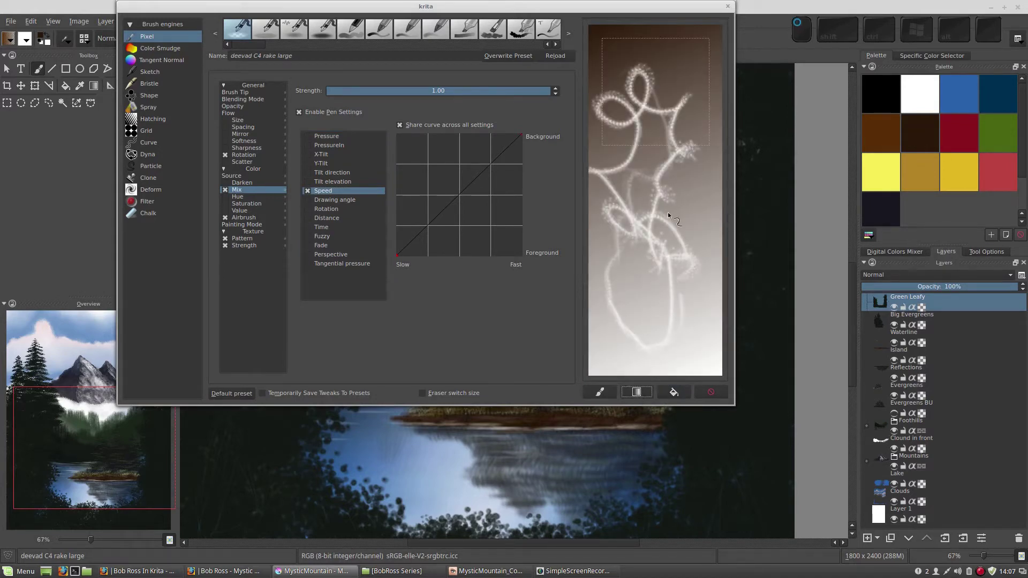
{"action": "mouse_move", "coordinate": [668, 214]}
{"action": "left_mouse_down"}
{"action": "mouse_move", "coordinate": [629, 264]}
{"action": "mouse_move", "coordinate": [662, 141]}
{"action": "left_mouse_up"}
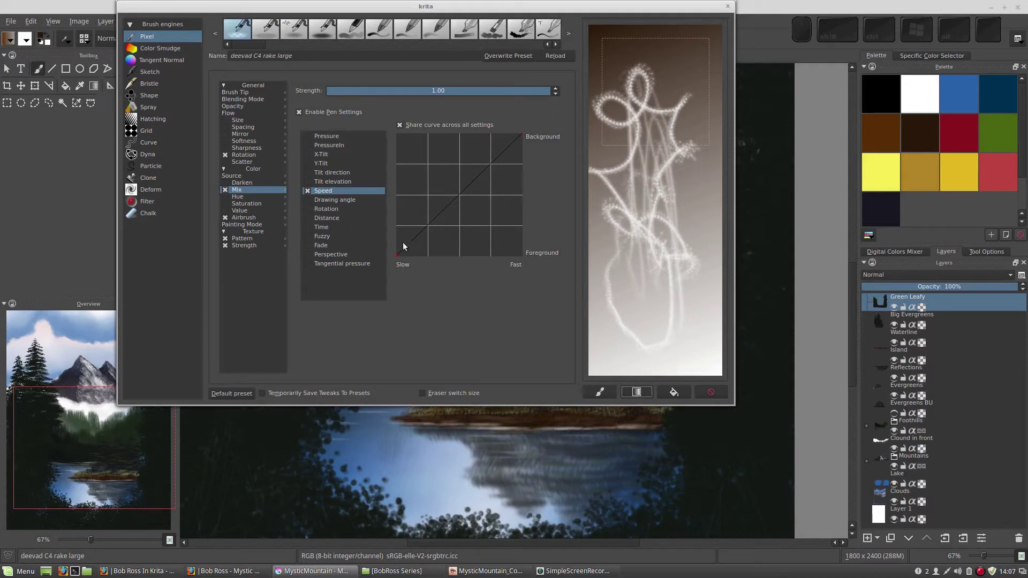
- Try a very steep Speed curve for Mix with scratchpad strokes, and remove the added curve point
{"action": "left_click_drag", "start_coordinate": [434, 214], "coordinate": [410, 172]}
{"action": "left_click_drag", "start_coordinate": [654, 156], "coordinate": [651, 252]}
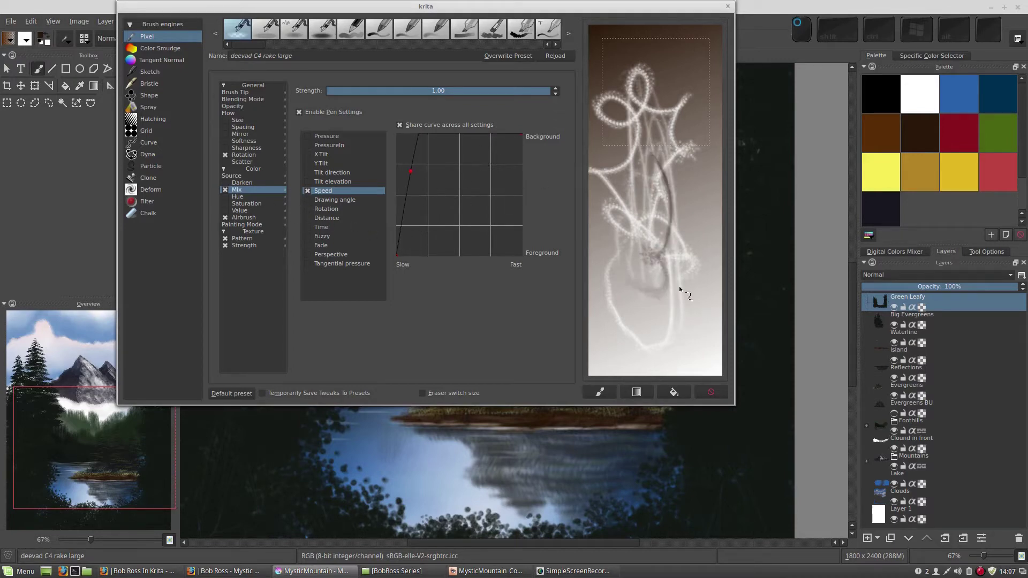
{"action": "mouse_move", "coordinate": [679, 286]}
{"action": "left_mouse_down"}
{"action": "mouse_move", "coordinate": [669, 102]}
{"action": "mouse_move", "coordinate": [643, 148]}
{"action": "mouse_move", "coordinate": [652, 261]}
{"action": "mouse_move", "coordinate": [647, 72]}
{"action": "mouse_move", "coordinate": [647, 343]}
{"action": "left_mouse_up"}
{"action": "left_click_drag", "start_coordinate": [407, 171], "coordinate": [360, 103]}
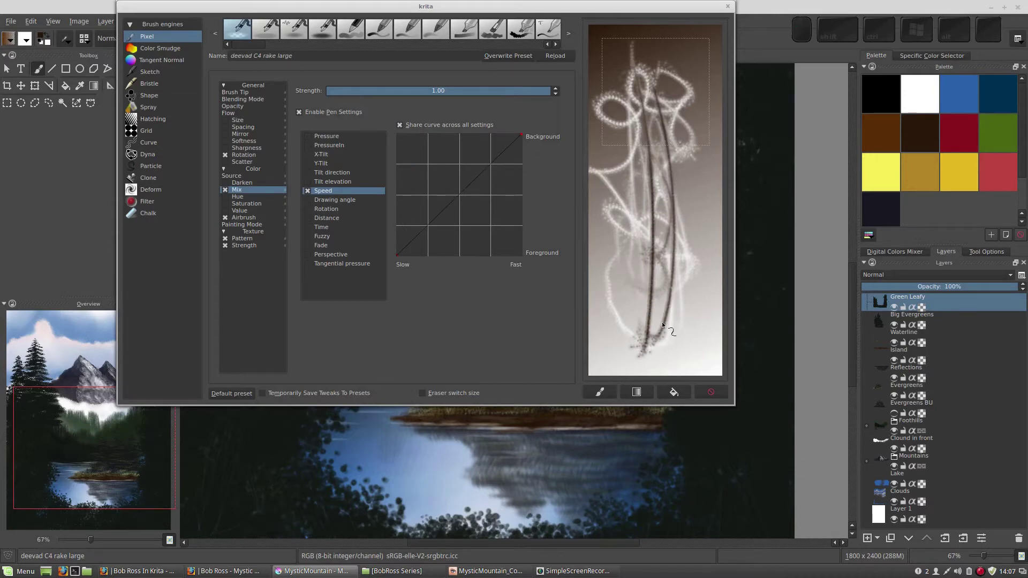
- Fill the scratchpad with white and test the speed-driven color mix with long curved strokes
{"action": "left_click", "coordinate": [674, 396]}
{"action": "left_click_drag", "start_coordinate": [603, 46], "coordinate": [669, 315]}
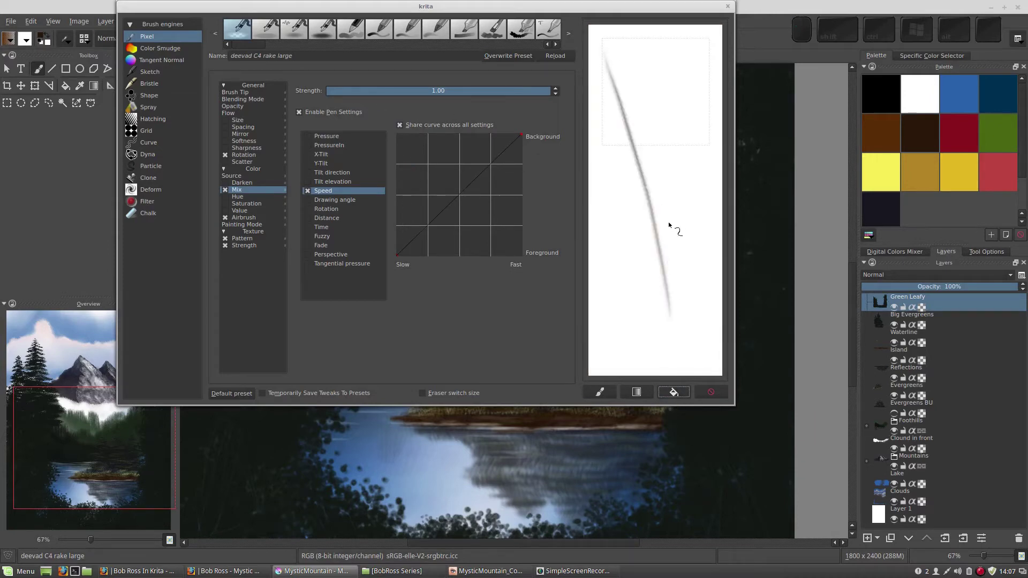
{"action": "mouse_move", "coordinate": [632, 51]}
{"action": "left_mouse_down"}
{"action": "mouse_move", "coordinate": [670, 152]}
{"action": "mouse_move", "coordinate": [683, 263]}
{"action": "left_mouse_up"}
{"action": "mouse_move", "coordinate": [643, 299]}
{"action": "left_mouse_down"}
{"action": "mouse_move", "coordinate": [627, 146]}
{"action": "mouse_move", "coordinate": [637, 297]}
{"action": "left_mouse_up"}
- Fill the scratchpad with the gradient and paint several long, fast downward strokes across it
{"action": "left_click", "coordinate": [636, 393]}
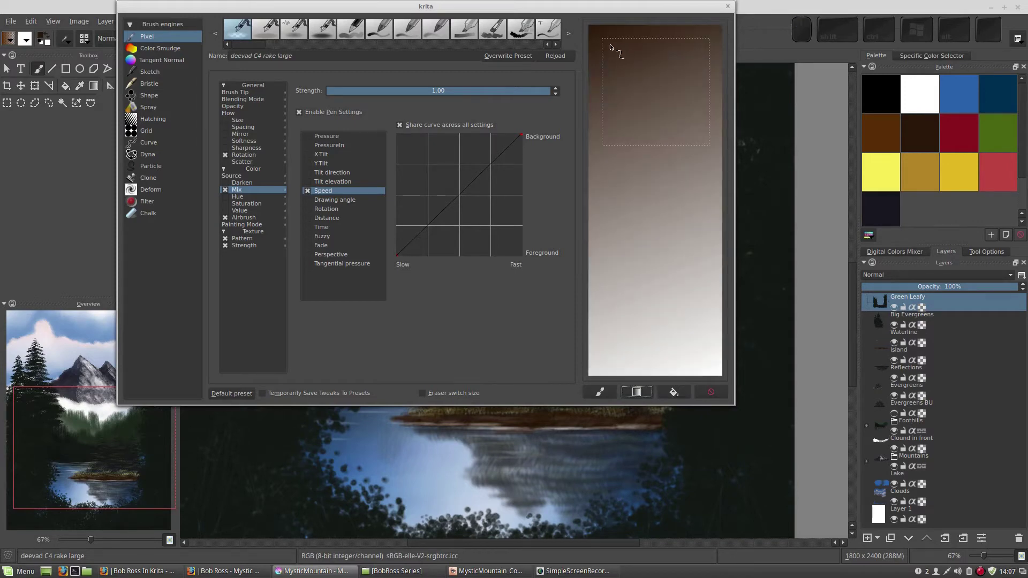
{"action": "left_click_drag", "start_coordinate": [608, 35], "coordinate": [660, 251]}
{"action": "left_click_drag", "start_coordinate": [629, 48], "coordinate": [664, 198]}
{"action": "left_click_drag", "start_coordinate": [605, 35], "coordinate": [668, 282]}
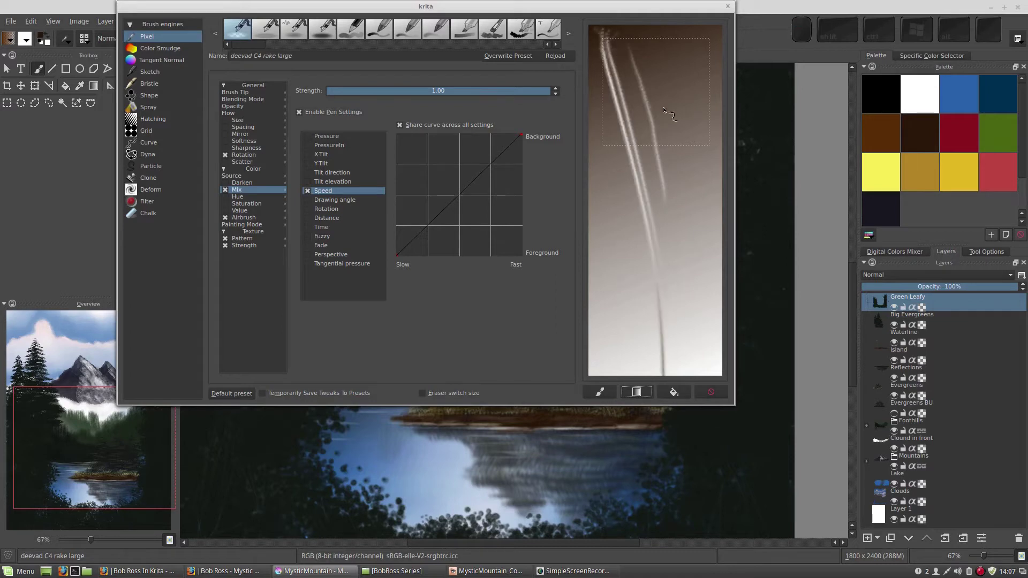
{"action": "left_click_drag", "start_coordinate": [663, 47], "coordinate": [651, 375]}
{"action": "left_click_drag", "start_coordinate": [648, 48], "coordinate": [635, 375]}
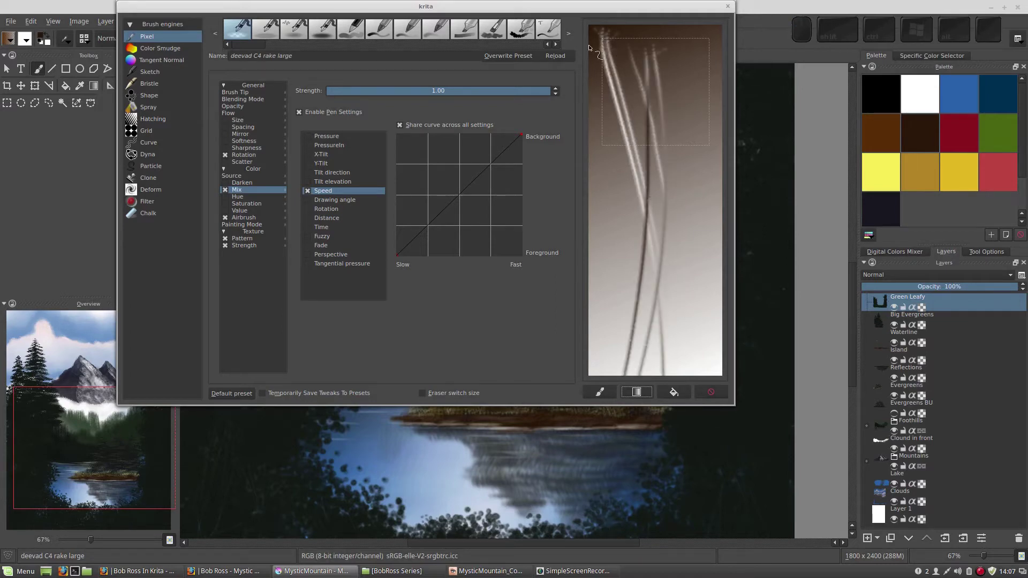
- Try a Speed curve for Mix bowed upward toward Background, testing it on white and gradient scratchpads
{"action": "left_click_drag", "start_coordinate": [452, 202], "coordinate": [427, 189]}
{"action": "left_click", "coordinate": [456, 154]}
{"action": "left_click_drag", "start_coordinate": [454, 156], "coordinate": [637, 283]}
{"action": "left_click", "coordinate": [684, 396]}
{"action": "mouse_move", "coordinate": [606, 59]}
{"action": "left_mouse_down"}
{"action": "mouse_move", "coordinate": [628, 134]}
{"action": "mouse_move", "coordinate": [622, 289]}
{"action": "left_mouse_up"}
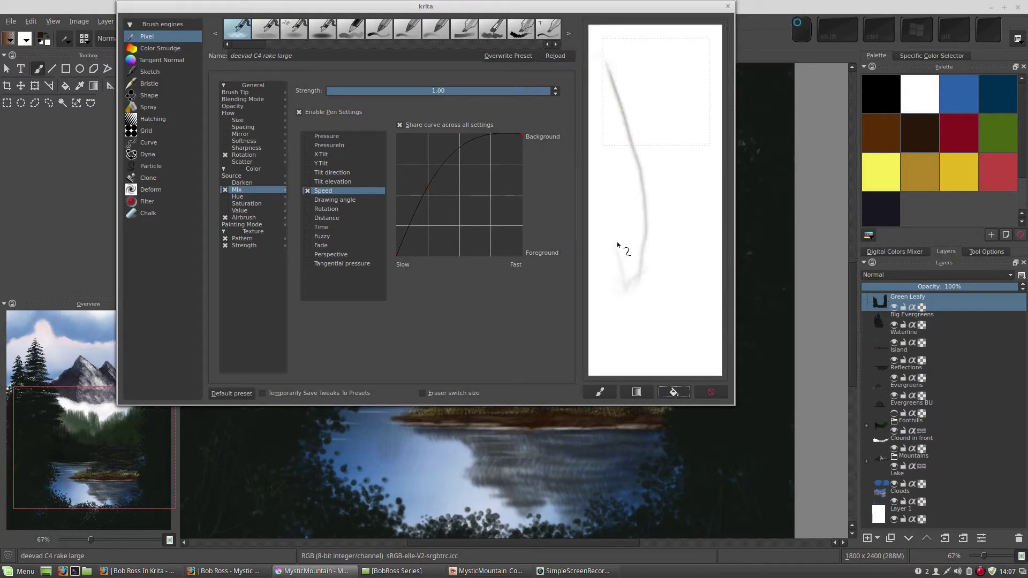
{"action": "left_click", "coordinate": [636, 392]}
{"action": "mouse_move", "coordinate": [617, 70]}
{"action": "left_mouse_down"}
{"action": "mouse_move", "coordinate": [650, 146]}
{"action": "mouse_move", "coordinate": [660, 216]}
{"action": "mouse_move", "coordinate": [628, 160]}
{"action": "mouse_move", "coordinate": [617, 92]}
{"action": "mouse_move", "coordinate": [689, 243]}
{"action": "mouse_move", "coordinate": [684, 174]}
{"action": "mouse_move", "coordinate": [673, 278]}
{"action": "mouse_move", "coordinate": [659, 306]}
{"action": "mouse_move", "coordinate": [623, 86]}
{"action": "mouse_move", "coordinate": [649, 191]}
{"action": "mouse_move", "coordinate": [636, 178]}
{"action": "mouse_move", "coordinate": [641, 87]}
{"action": "mouse_move", "coordinate": [679, 218]}
{"action": "left_mouse_up"}
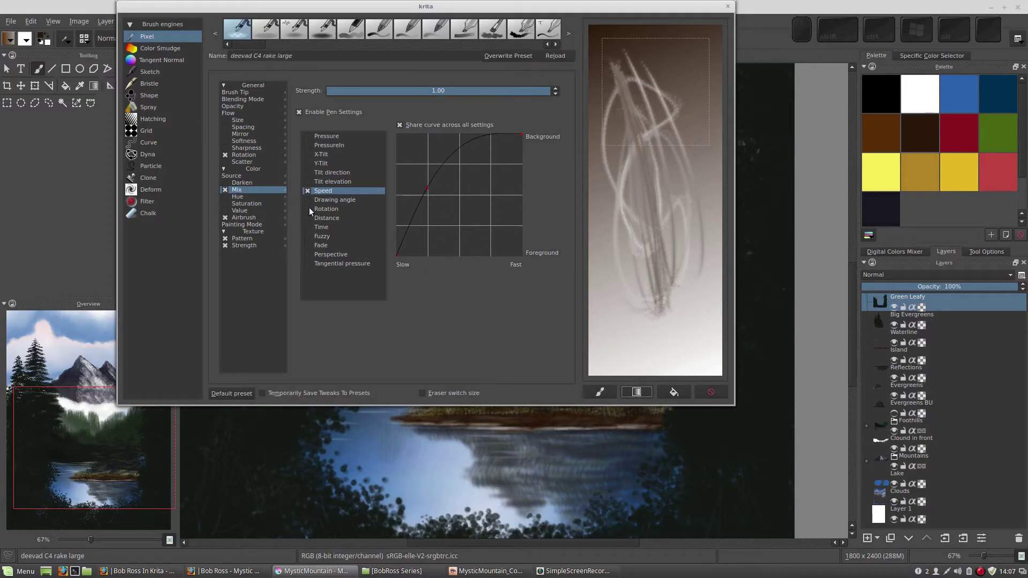
- Replace the Mix option's Speed sensor with Fuzzy and test it with long vertical strokes and short dabs on the scratchpad
{"action": "left_click", "coordinate": [307, 188]}
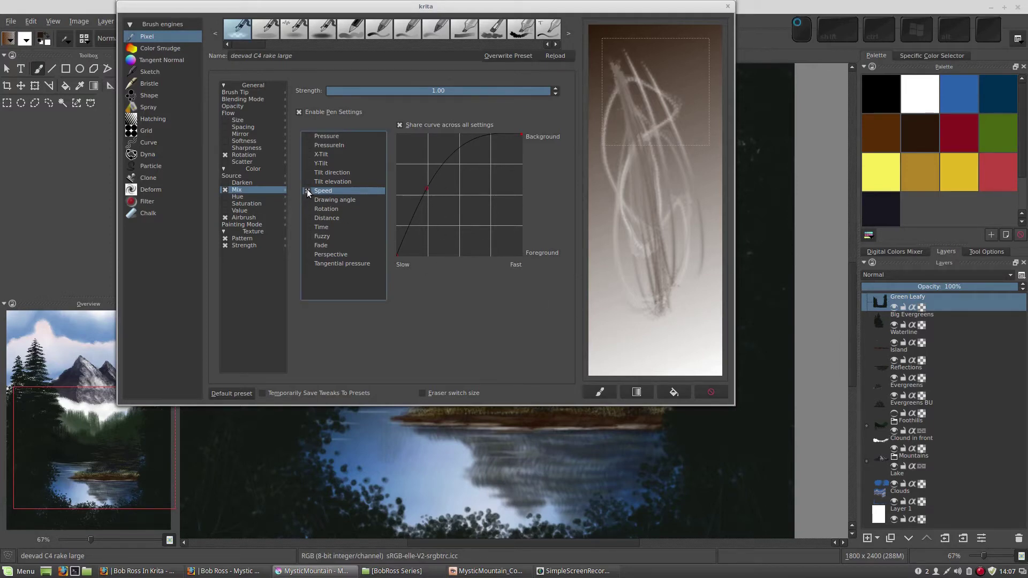
{"action": "left_click", "coordinate": [317, 236]}
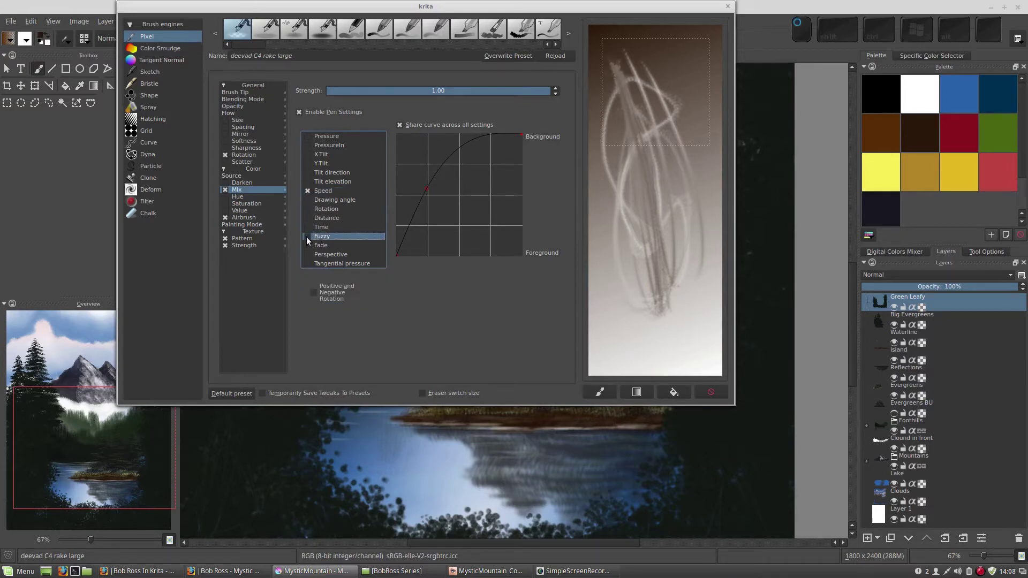
{"action": "left_click", "coordinate": [307, 190]}
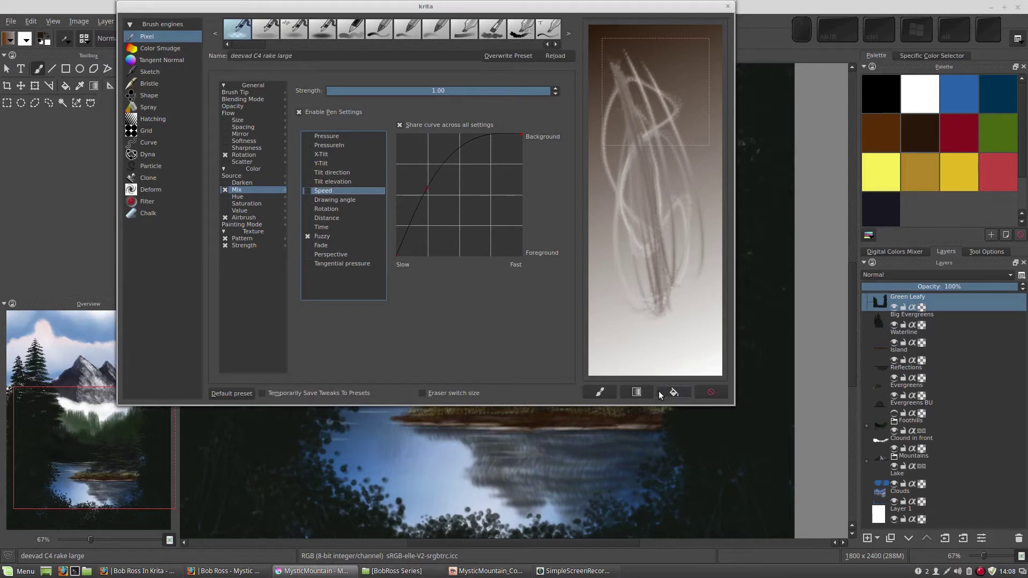
{"action": "left_click", "coordinate": [690, 71]}
{"action": "left_click_drag", "start_coordinate": [690, 71], "coordinate": [691, 106]}
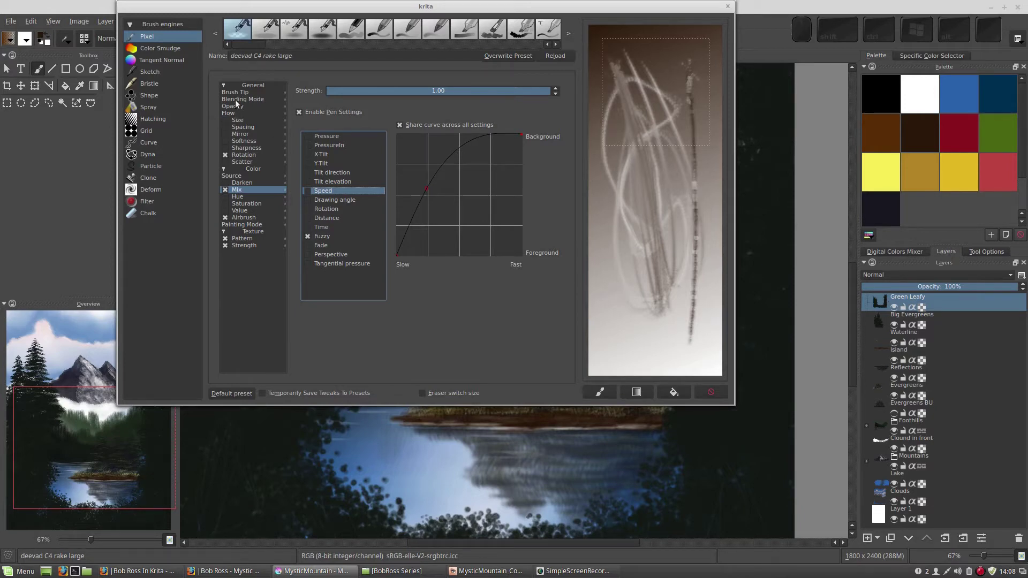
{"action": "left_click", "coordinate": [258, 92]}
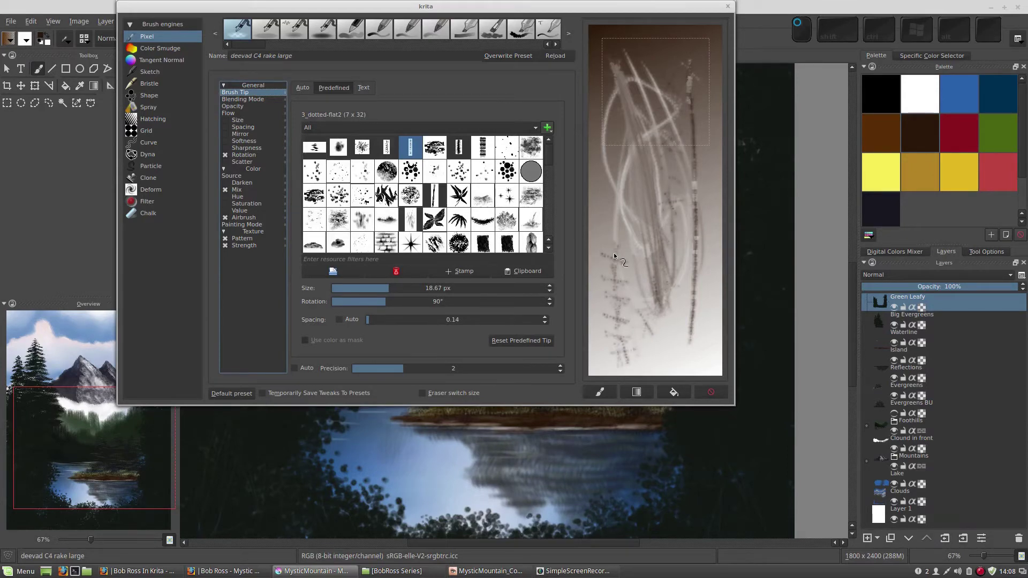
{"action": "mouse_move", "coordinate": [614, 253]}
{"action": "left_mouse_down"}
{"action": "mouse_move", "coordinate": [601, 84]}
{"action": "mouse_move", "coordinate": [606, 184]}
{"action": "mouse_move", "coordinate": [631, 101]}
{"action": "mouse_move", "coordinate": [618, 298]}
{"action": "left_mouse_up"}
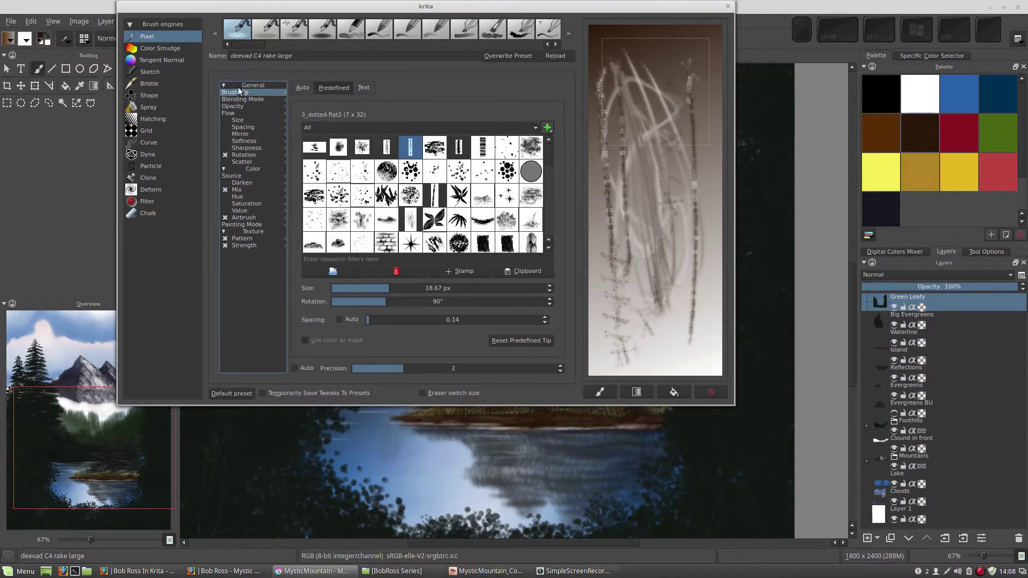
- Restore the Mix curve to a straight diagonal and refill the scratchpad with the gradient
{"action": "left_click", "coordinate": [244, 190]}
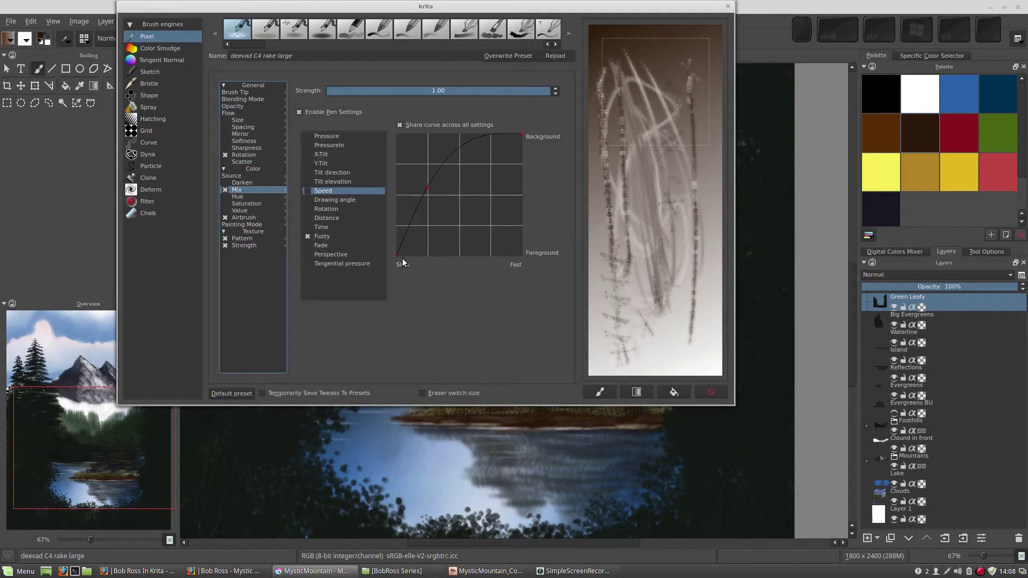
{"action": "left_click_drag", "start_coordinate": [427, 188], "coordinate": [497, 348]}
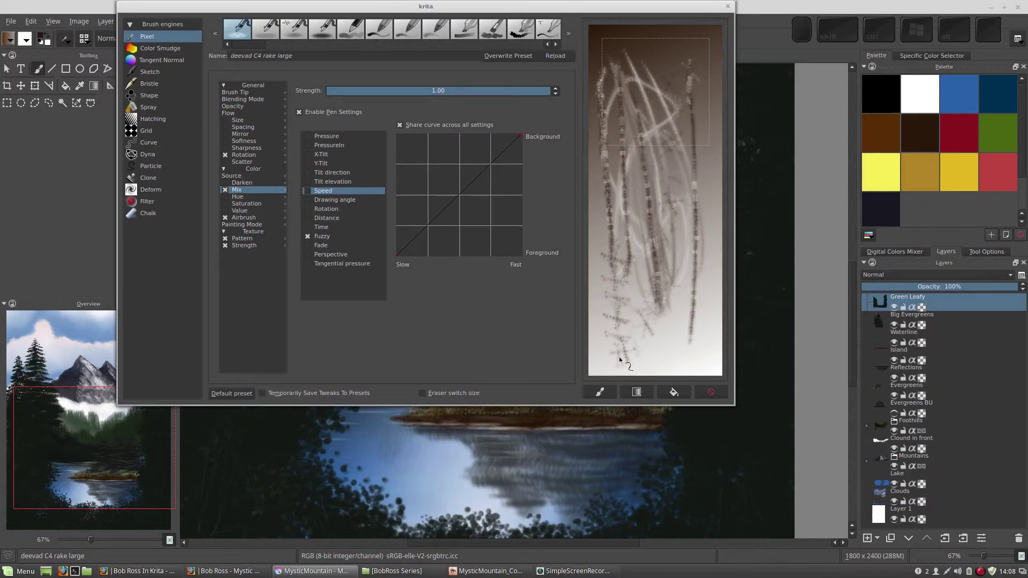
{"action": "left_click", "coordinate": [645, 393]}
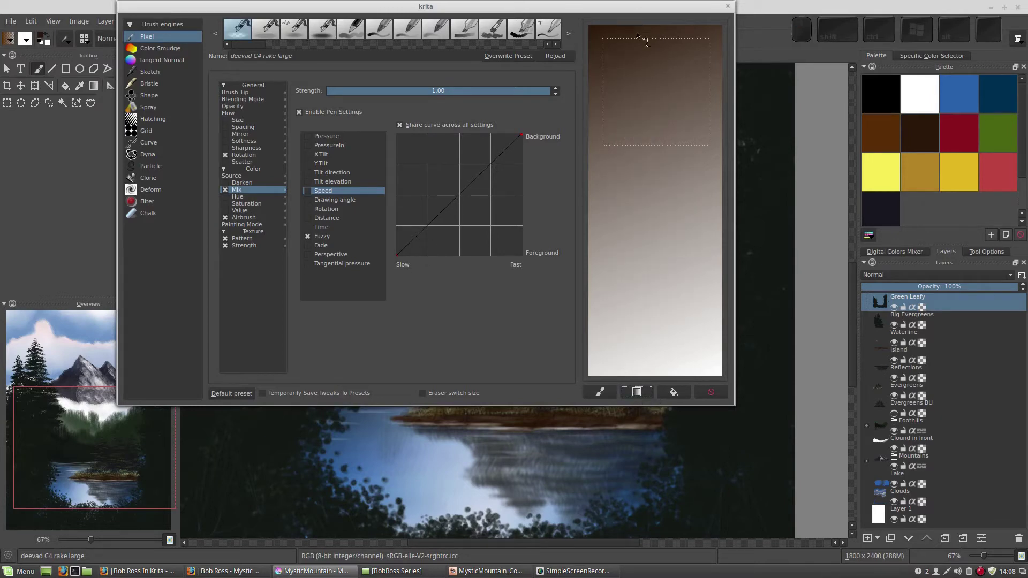
- Test the Fuzzy sensor with several long downward strokes across the scratchpad, and refill it with the gradient
{"action": "left_click_drag", "start_coordinate": [649, 54], "coordinate": [652, 128]}
{"action": "left_click_drag", "start_coordinate": [653, 265], "coordinate": [652, 336]}
{"action": "left_click_drag", "start_coordinate": [679, 88], "coordinate": [669, 321]}
{"action": "left_click_drag", "start_coordinate": [621, 85], "coordinate": [615, 147]}
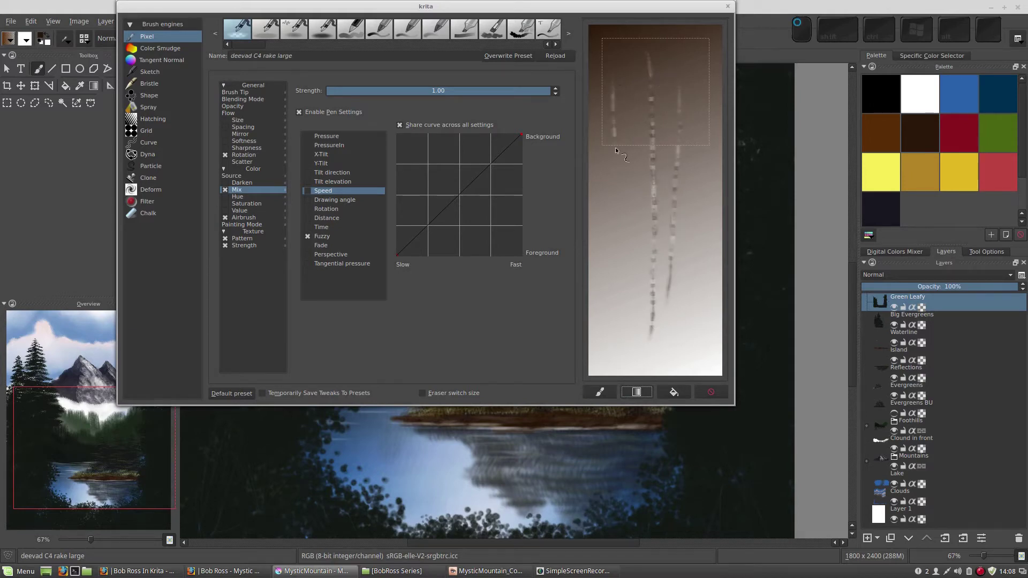
{"action": "left_click_drag", "start_coordinate": [612, 256], "coordinate": [612, 315]}
{"action": "left_click_drag", "start_coordinate": [642, 81], "coordinate": [640, 244]}
{"action": "left_click_drag", "start_coordinate": [700, 75], "coordinate": [692, 332]}
{"action": "left_click_drag", "start_coordinate": [625, 77], "coordinate": [635, 251]}
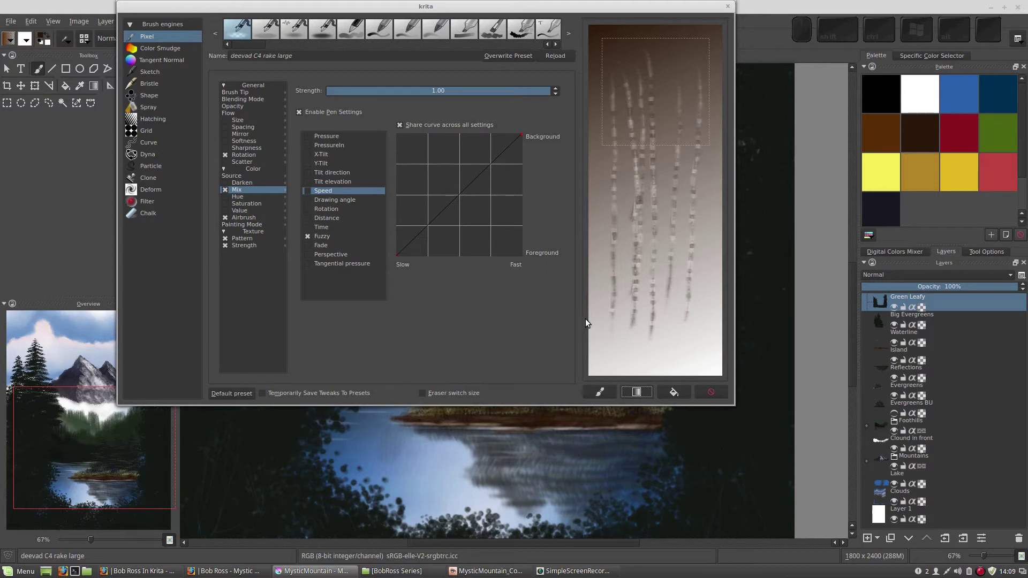
{"action": "left_click_drag", "start_coordinate": [664, 62], "coordinate": [668, 273]}
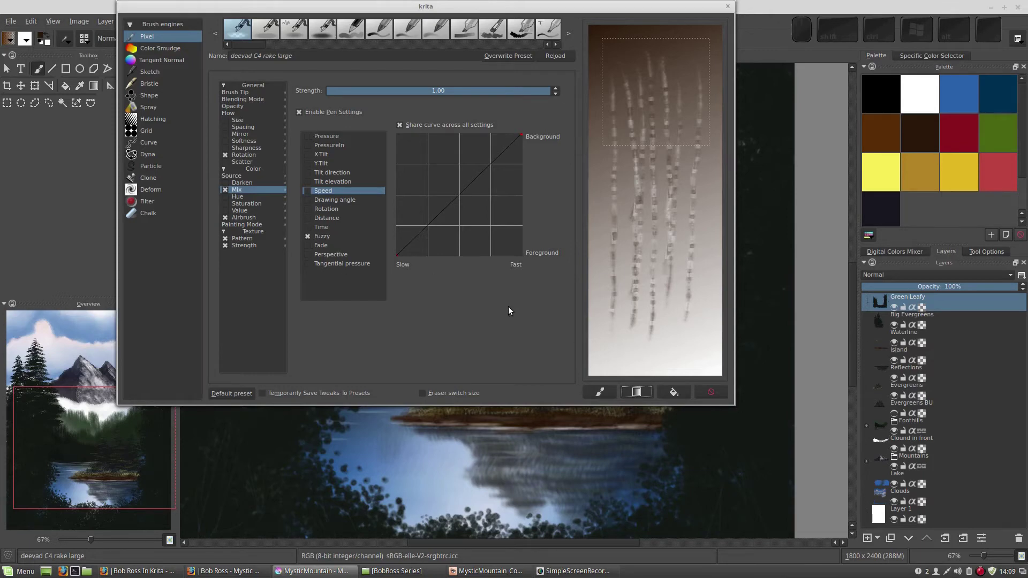
{"action": "left_click", "coordinate": [636, 392]}
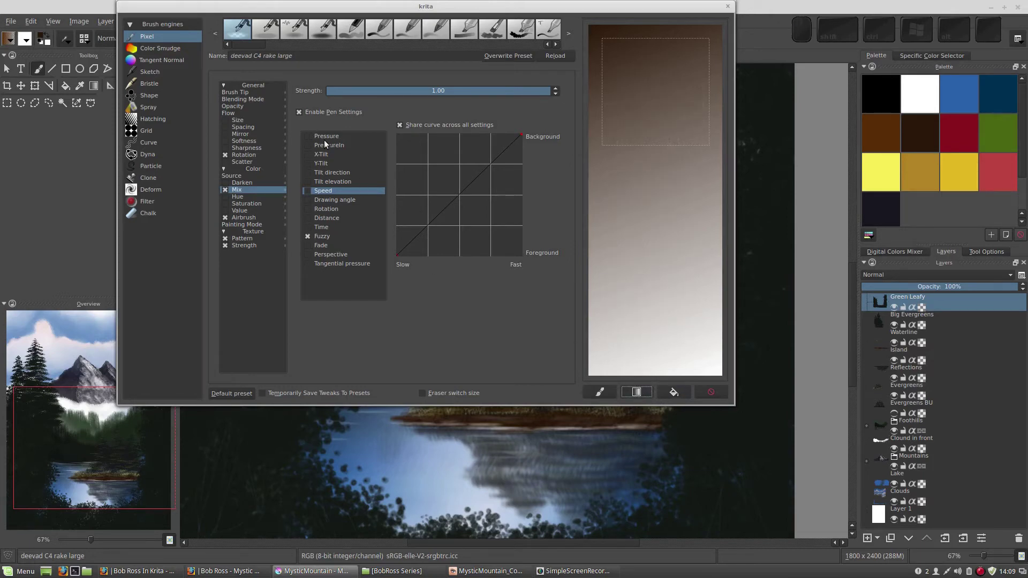
- Replace the Mix option's Fuzzy sensor with Distance, test one stroke, set the length to 926 px and refill the gradient scratchpad
{"action": "left_click", "coordinate": [308, 218]}
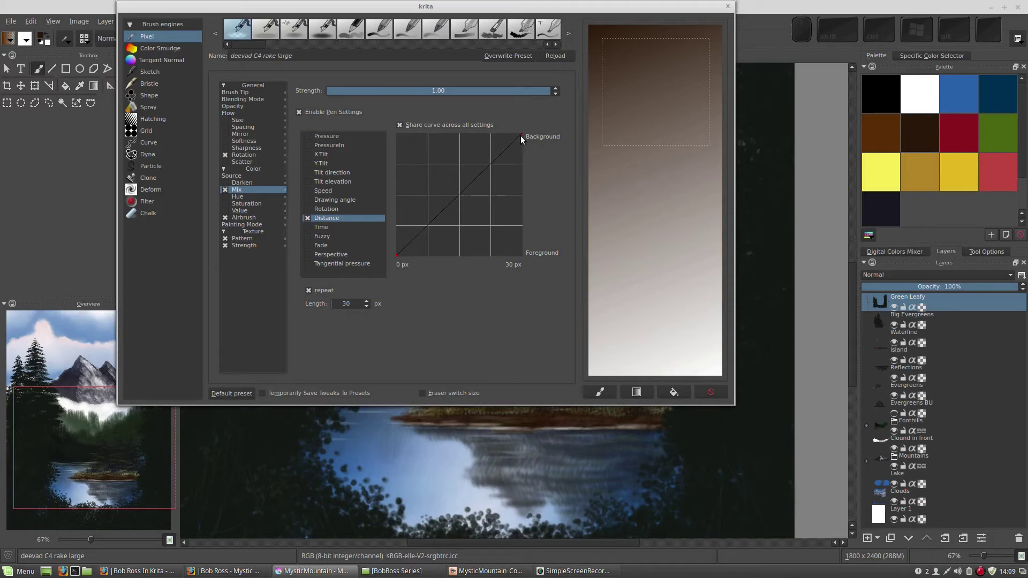
{"action": "left_click_drag", "start_coordinate": [643, 91], "coordinate": [652, 140]}
{"action": "left_click_drag", "start_coordinate": [356, 304], "coordinate": [332, 305]}
{"action": "left_click", "coordinate": [345, 307]}
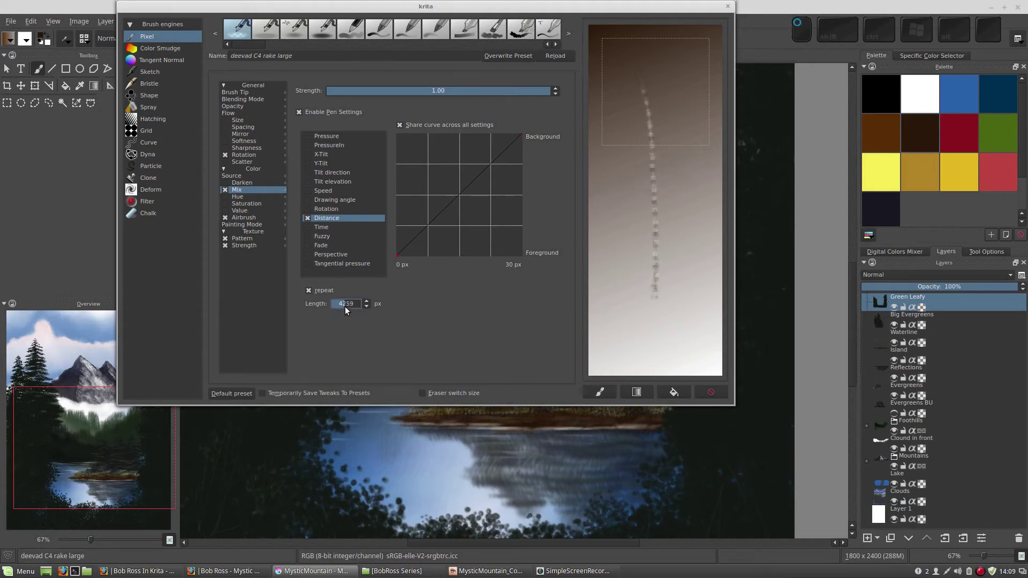
{"action": "left_click", "coordinate": [339, 304]}
{"action": "left_click", "coordinate": [636, 392]}
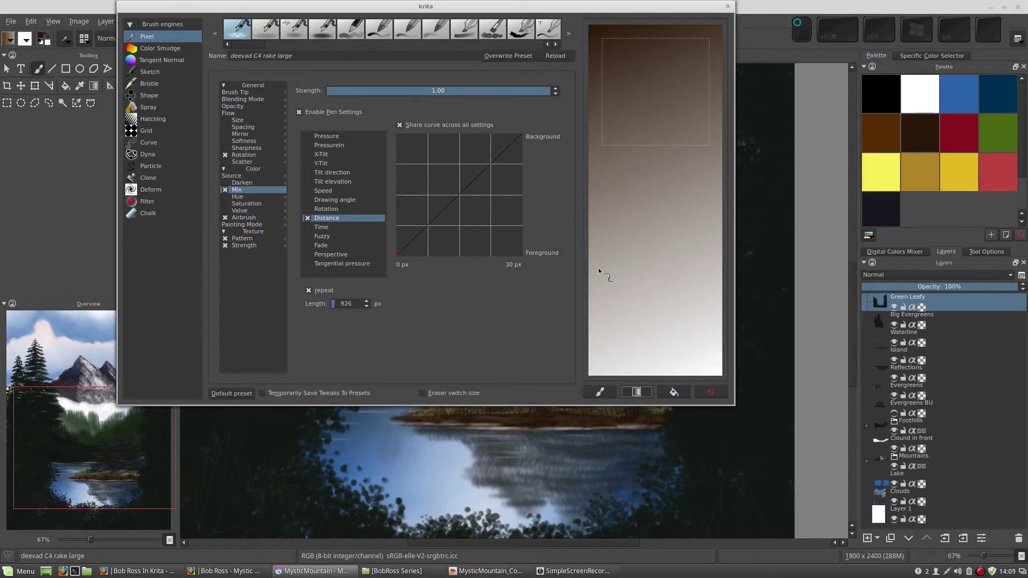
- Test the Distance sensor with long downward and looping strokes on the scratchpad
{"action": "left_click_drag", "start_coordinate": [616, 58], "coordinate": [605, 247]}
{"action": "mouse_move", "coordinate": [648, 301]}
{"action": "left_mouse_down"}
{"action": "mouse_move", "coordinate": [658, 251]}
{"action": "mouse_move", "coordinate": [624, 98]}
{"action": "mouse_move", "coordinate": [640, 69]}
{"action": "mouse_move", "coordinate": [654, 70]}
{"action": "mouse_move", "coordinate": [683, 108]}
{"action": "left_mouse_up"}
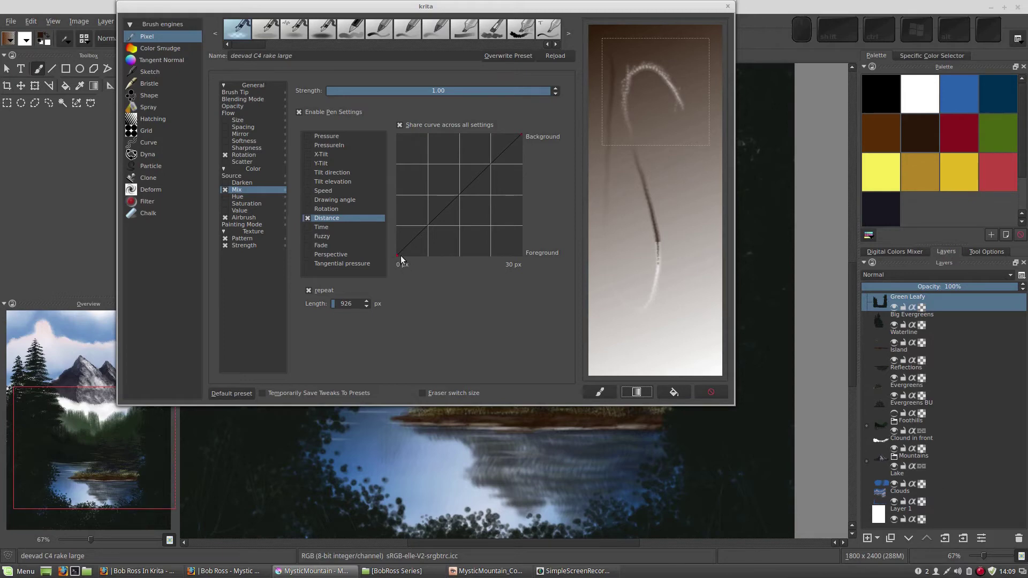
{"action": "left_click_drag", "start_coordinate": [626, 101], "coordinate": [665, 113]}
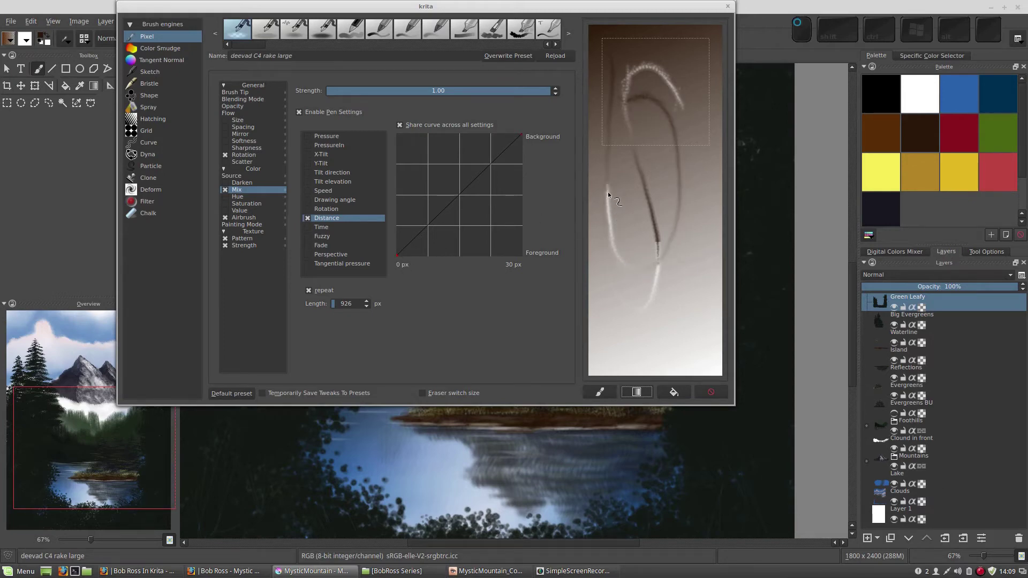
{"action": "left_click_drag", "start_coordinate": [611, 156], "coordinate": [616, 124]}
- Switch the Mix sensor to Time, test it with curving strokes on a fresh gradient, and refill the scratchpad
{"action": "left_click", "coordinate": [306, 225]}
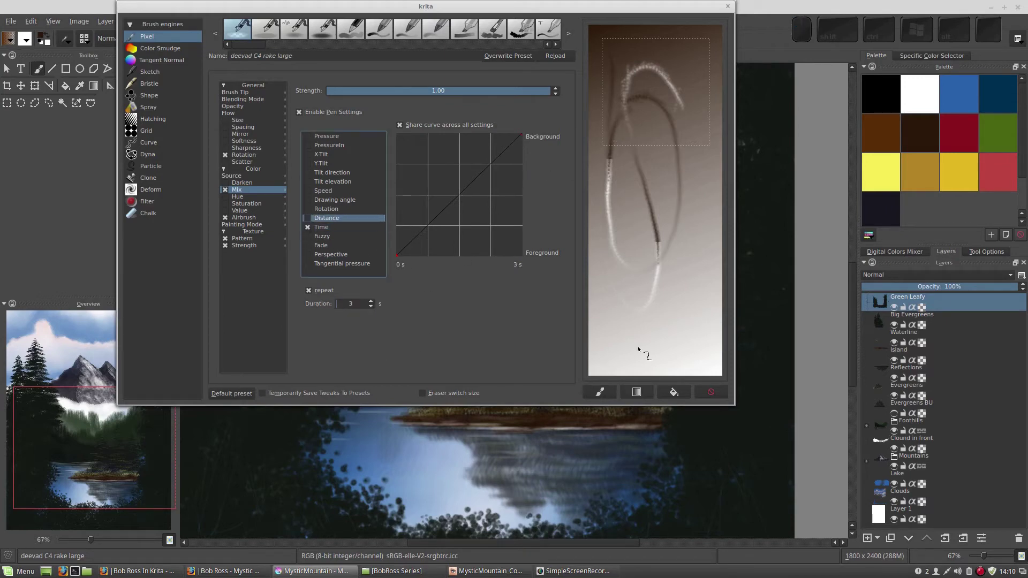
{"action": "left_click", "coordinate": [648, 393]}
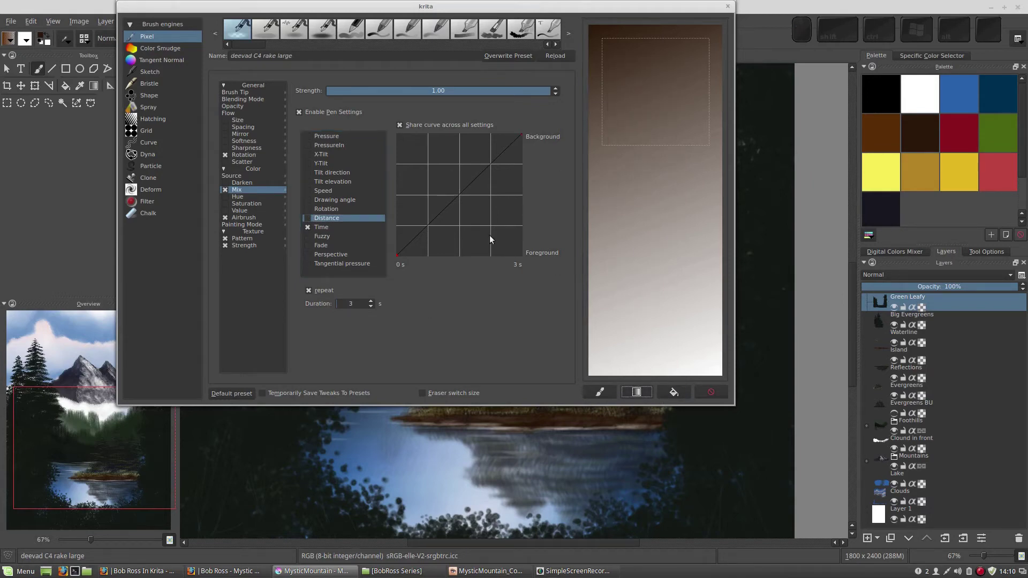
{"action": "mouse_move", "coordinate": [624, 56]}
{"action": "left_mouse_down"}
{"action": "mouse_move", "coordinate": [655, 75]}
{"action": "mouse_move", "coordinate": [669, 116]}
{"action": "left_mouse_up"}
{"action": "left_click_drag", "start_coordinate": [647, 213], "coordinate": [665, 211]}
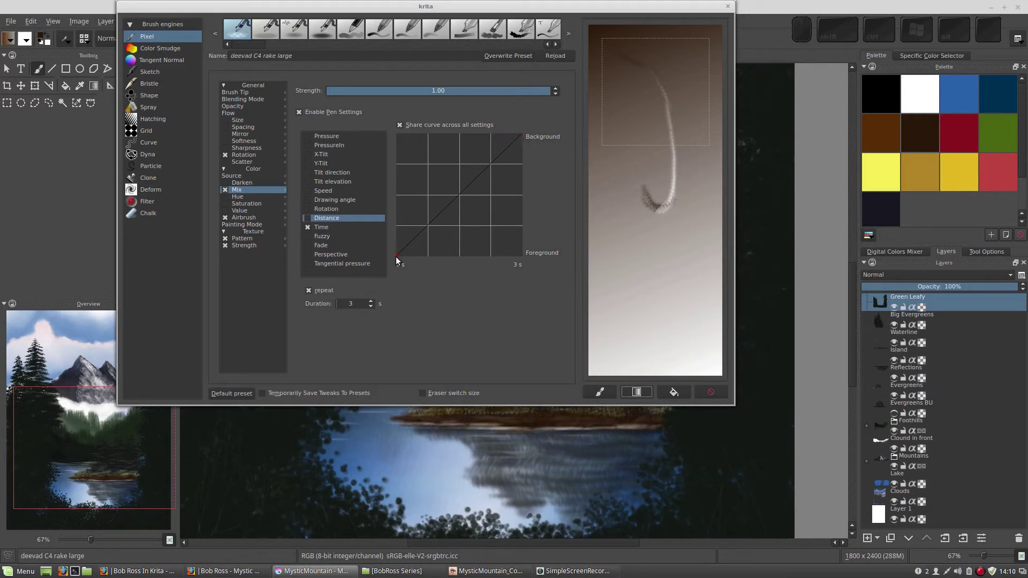
{"action": "left_click_drag", "start_coordinate": [640, 103], "coordinate": [673, 155]}
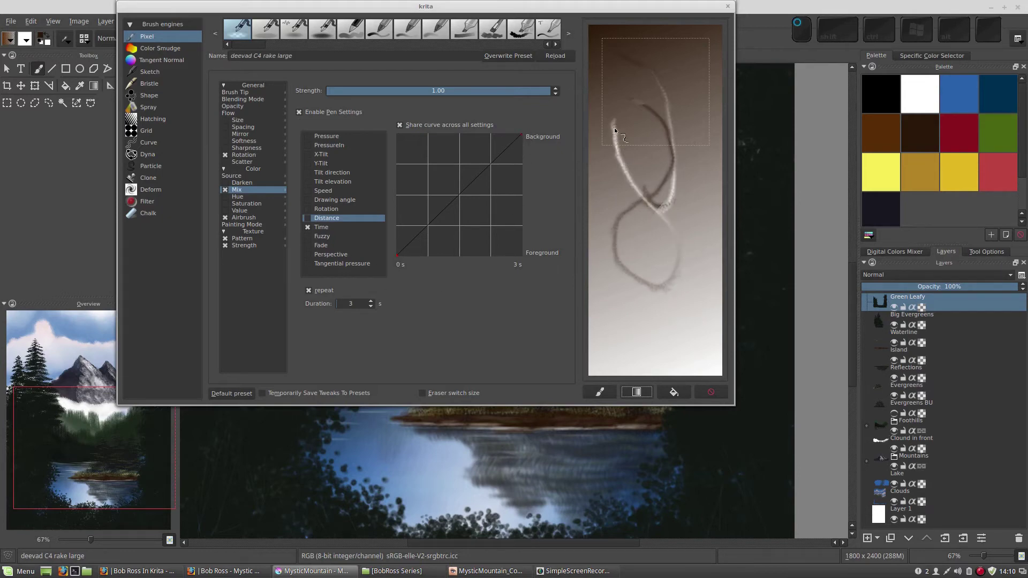
{"action": "mouse_move", "coordinate": [614, 128]}
{"action": "left_mouse_down"}
{"action": "mouse_move", "coordinate": [618, 105]}
{"action": "mouse_move", "coordinate": [637, 91]}
{"action": "mouse_move", "coordinate": [645, 112]}
{"action": "left_mouse_up"}
{"action": "left_click", "coordinate": [634, 391]}
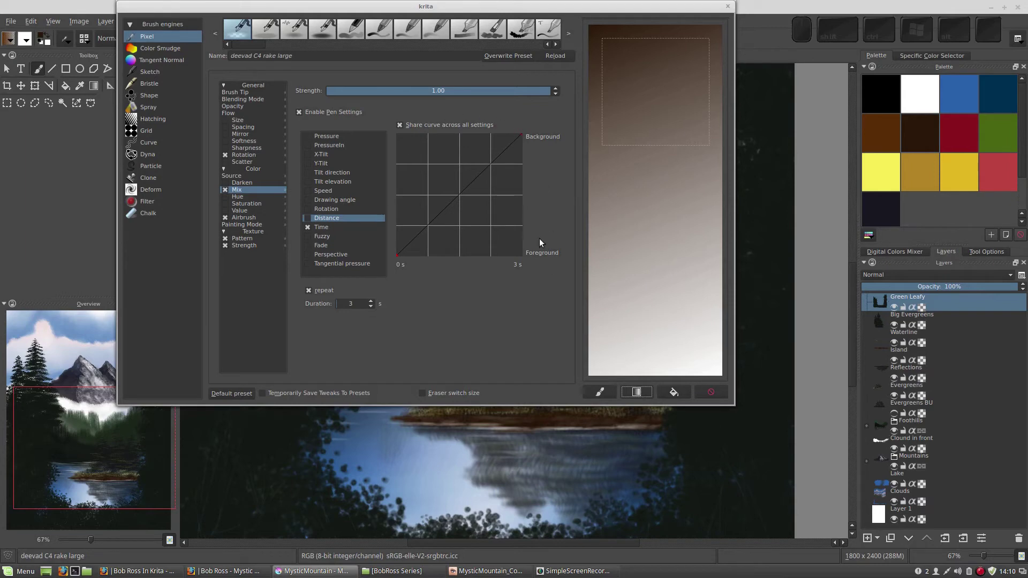
- Shape the Time curve into a bell peaking at Background with both ends at Foreground, and test it with long looping strokes
{"action": "left_click_drag", "start_coordinate": [461, 195], "coordinate": [461, 131]}
{"action": "left_click_drag", "start_coordinate": [522, 135], "coordinate": [528, 259]}
{"action": "left_click_drag", "start_coordinate": [494, 210], "coordinate": [503, 239]}
{"action": "left_click_drag", "start_coordinate": [410, 213], "coordinate": [418, 234]}
{"action": "mouse_move", "coordinate": [604, 92]}
{"action": "left_mouse_down"}
{"action": "mouse_move", "coordinate": [626, 72]}
{"action": "mouse_move", "coordinate": [645, 153]}
{"action": "left_mouse_up"}
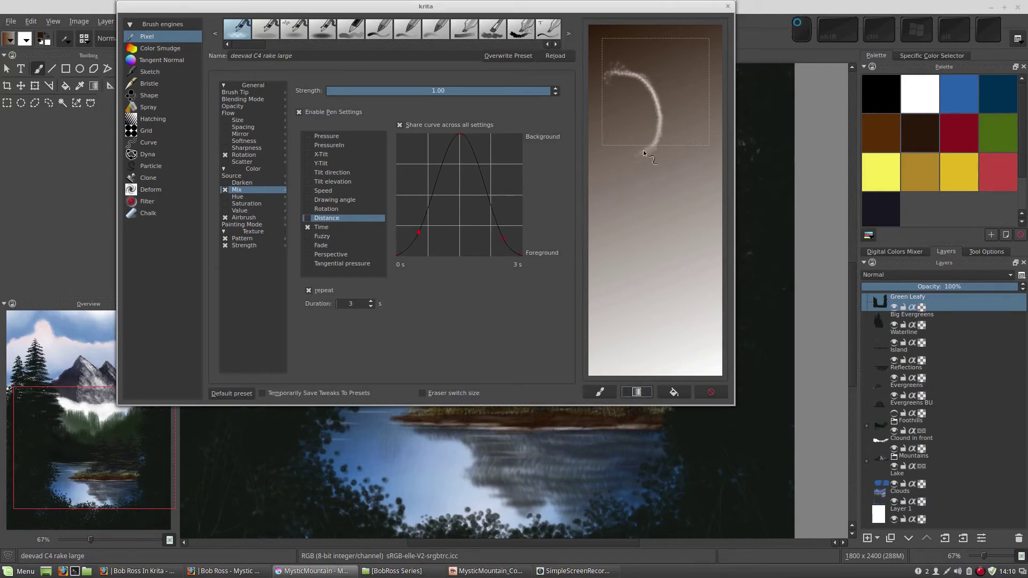
{"action": "mouse_move", "coordinate": [621, 313]}
{"action": "left_mouse_down"}
{"action": "mouse_move", "coordinate": [698, 266]}
{"action": "mouse_move", "coordinate": [664, 208]}
{"action": "mouse_move", "coordinate": [667, 136]}
{"action": "left_mouse_up"}
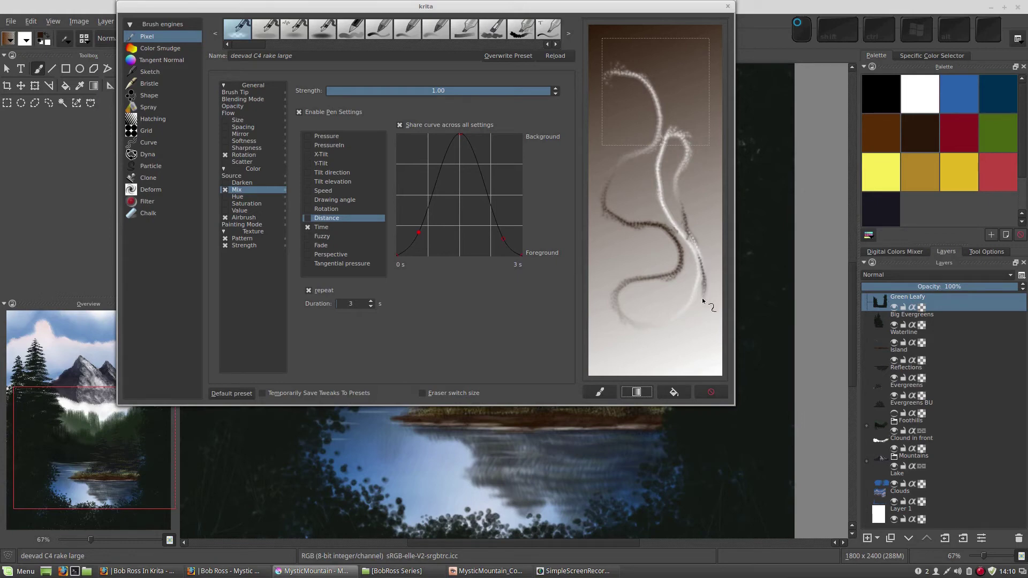
{"action": "mouse_move", "coordinate": [679, 339]}
{"action": "left_mouse_down"}
{"action": "mouse_move", "coordinate": [658, 321]}
{"action": "mouse_move", "coordinate": [673, 237]}
{"action": "mouse_move", "coordinate": [669, 150]}
{"action": "mouse_move", "coordinate": [629, 163]}
{"action": "mouse_move", "coordinate": [615, 268]}
{"action": "mouse_move", "coordinate": [661, 131]}
{"action": "mouse_move", "coordinate": [624, 132]}
{"action": "mouse_move", "coordinate": [642, 315]}
{"action": "mouse_move", "coordinate": [655, 188]}
{"action": "mouse_move", "coordinate": [642, 201]}
{"action": "mouse_move", "coordinate": [642, 343]}
{"action": "left_mouse_up"}
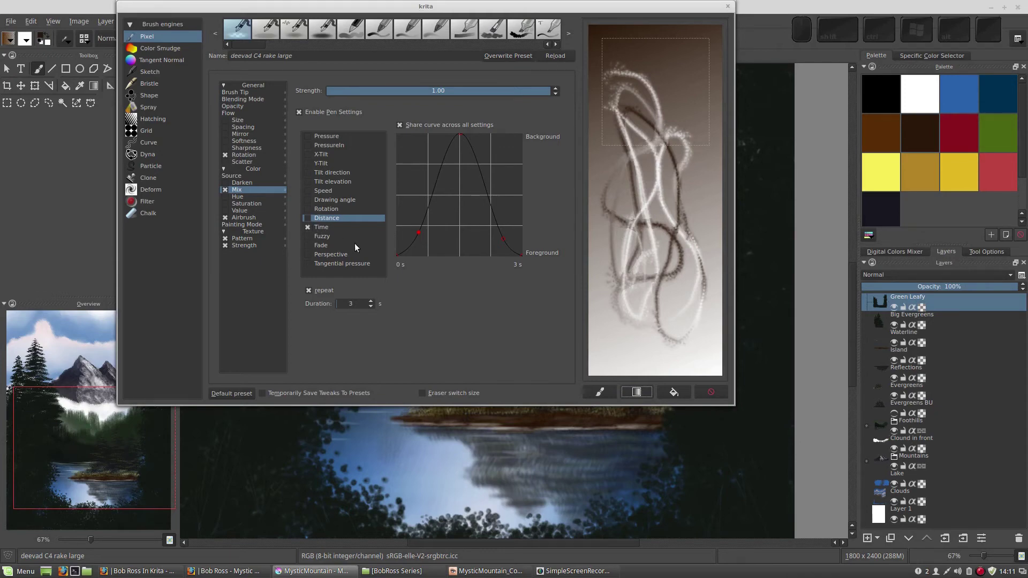
- Switch the Mix option back to the Fuzzy sensor only and restore its curve to a straight diagonal
{"action": "left_click", "coordinate": [305, 225]}
{"action": "left_click", "coordinate": [307, 236]}
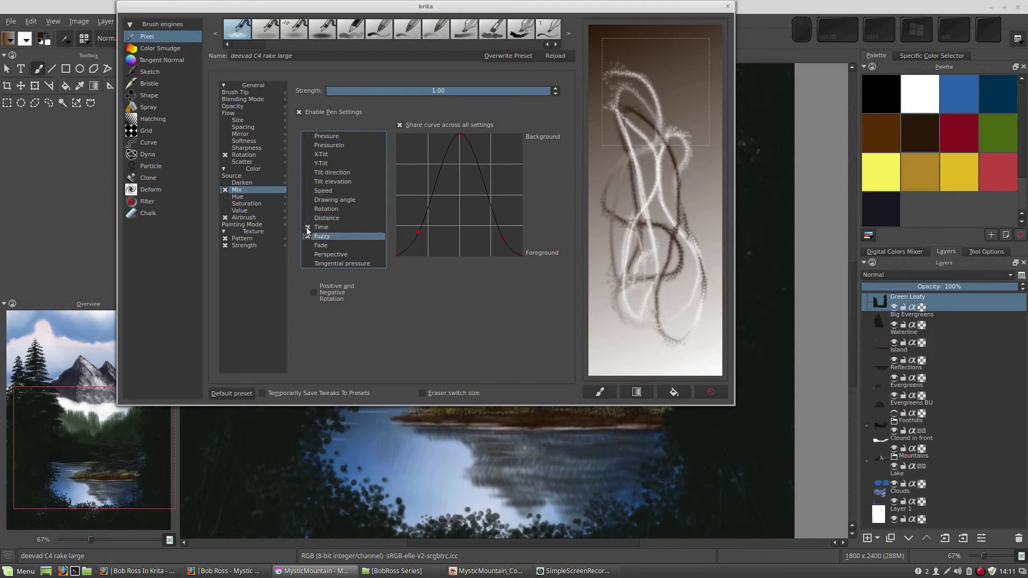
{"action": "left_click", "coordinate": [306, 227]}
{"action": "left_click_drag", "start_coordinate": [419, 232], "coordinate": [504, 341]}
{"action": "left_click_drag", "start_coordinate": [522, 255], "coordinate": [544, 75]}
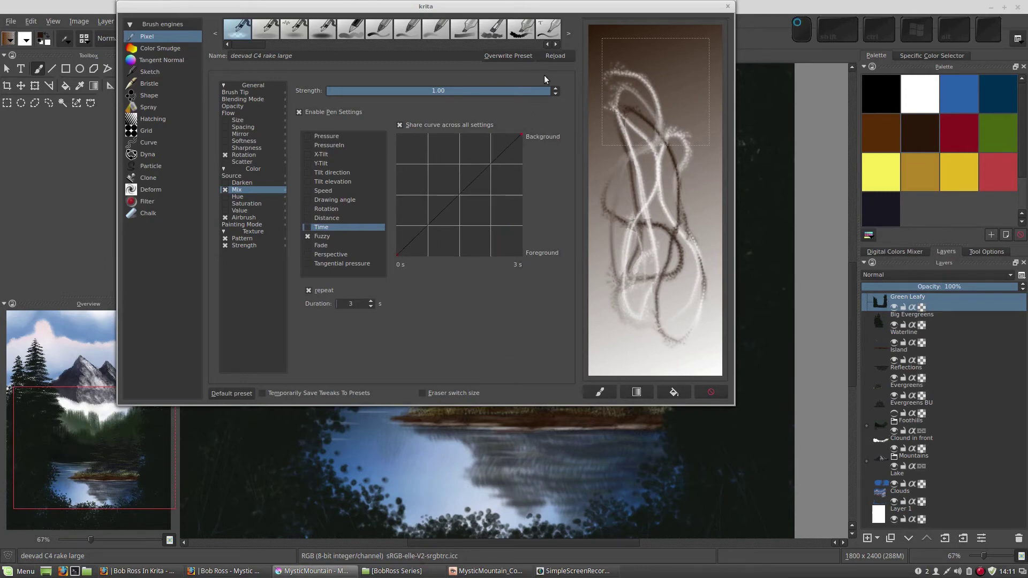
{"action": "mouse_move", "coordinate": [521, 135]}
{"action": "left_mouse_down"}
{"action": "mouse_move", "coordinate": [473, 189]}
{"action": "mouse_move", "coordinate": [463, 181]}
{"action": "mouse_move", "coordinate": [466, 198]}
{"action": "mouse_move", "coordinate": [464, 181]}
{"action": "mouse_move", "coordinate": [523, 133]}
{"action": "left_mouse_up"}
{"action": "left_click_drag", "start_coordinate": [440, 209], "coordinate": [569, 247]}
- Load the preset's icon image into the scratchpad and paint several vertical trunk strokes over it for the new thumbnail
{"action": "left_click", "coordinate": [602, 395]}
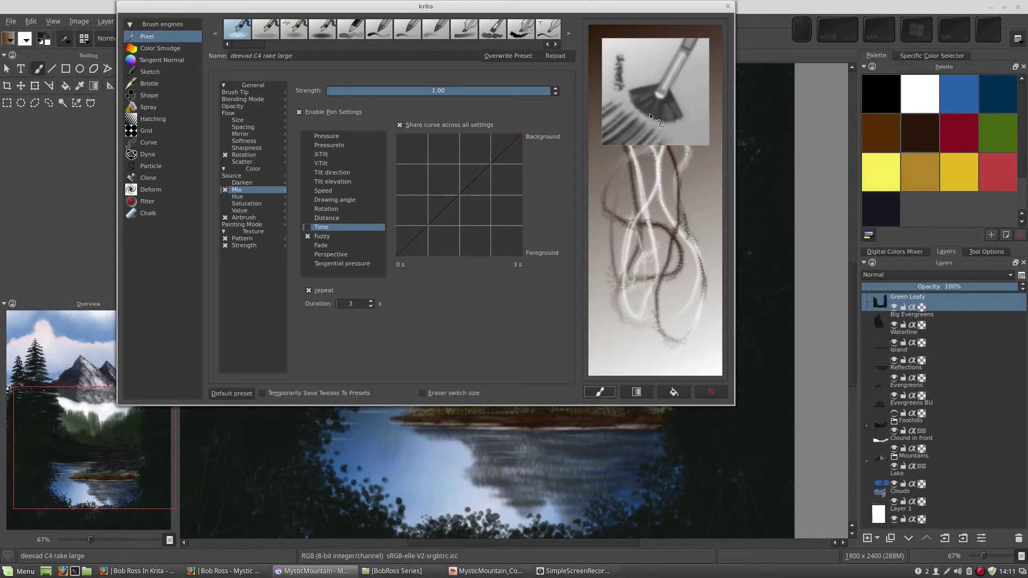
{"action": "left_click_drag", "start_coordinate": [625, 59], "coordinate": [628, 49]}
{"action": "mouse_move", "coordinate": [644, 123]}
{"action": "left_mouse_down"}
{"action": "mouse_move", "coordinate": [653, 96]}
{"action": "mouse_move", "coordinate": [653, 153]}
{"action": "mouse_move", "coordinate": [649, 45]}
{"action": "mouse_move", "coordinate": [649, 142]}
{"action": "mouse_move", "coordinate": [676, 47]}
{"action": "mouse_move", "coordinate": [671, 134]}
{"action": "left_mouse_up"}
{"action": "mouse_move", "coordinate": [676, 51]}
{"action": "left_mouse_down"}
{"action": "mouse_move", "coordinate": [677, 130]}
{"action": "mouse_move", "coordinate": [688, 71]}
{"action": "mouse_move", "coordinate": [693, 95]}
{"action": "mouse_move", "coordinate": [684, 53]}
{"action": "mouse_move", "coordinate": [644, 46]}
{"action": "left_mouse_up"}
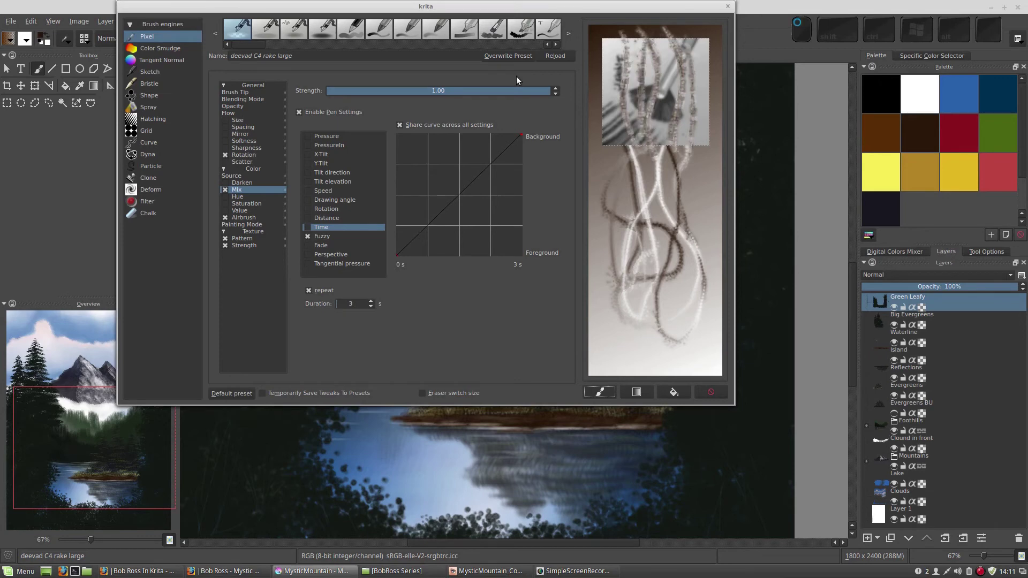
- Save the brush as a new preset named "BR Truck" and close the brush editor
{"action": "left_click", "coordinate": [281, 56]}
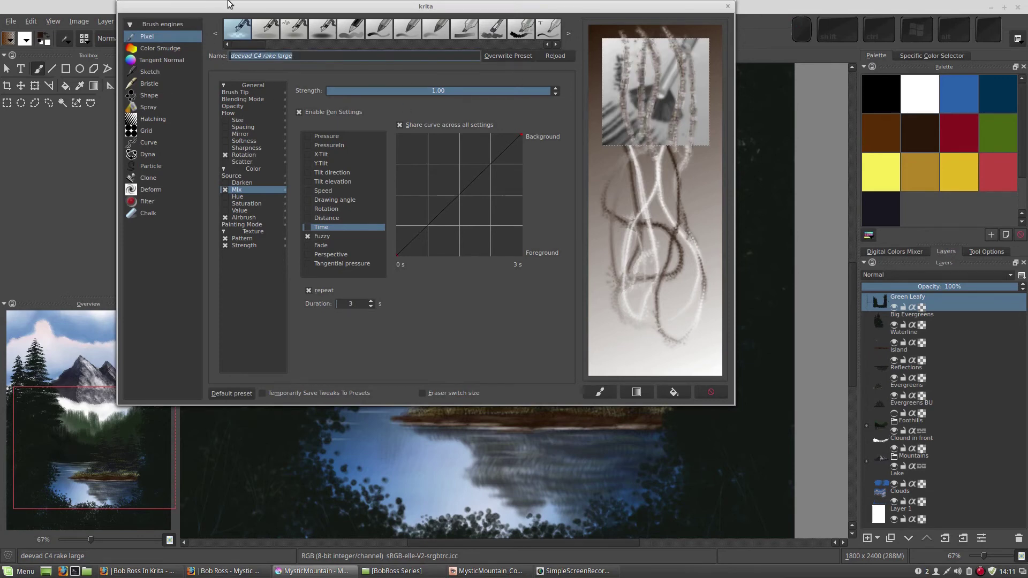
{"action": "type", "text": "BR T"}
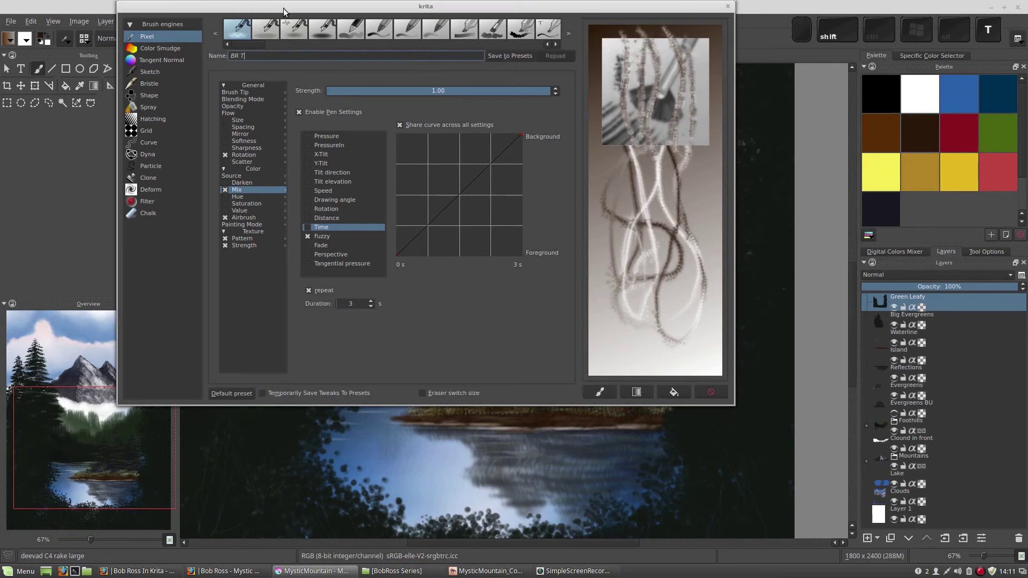
{"action": "type", "text": "ruck"}
{"action": "left_click", "coordinate": [506, 55]}
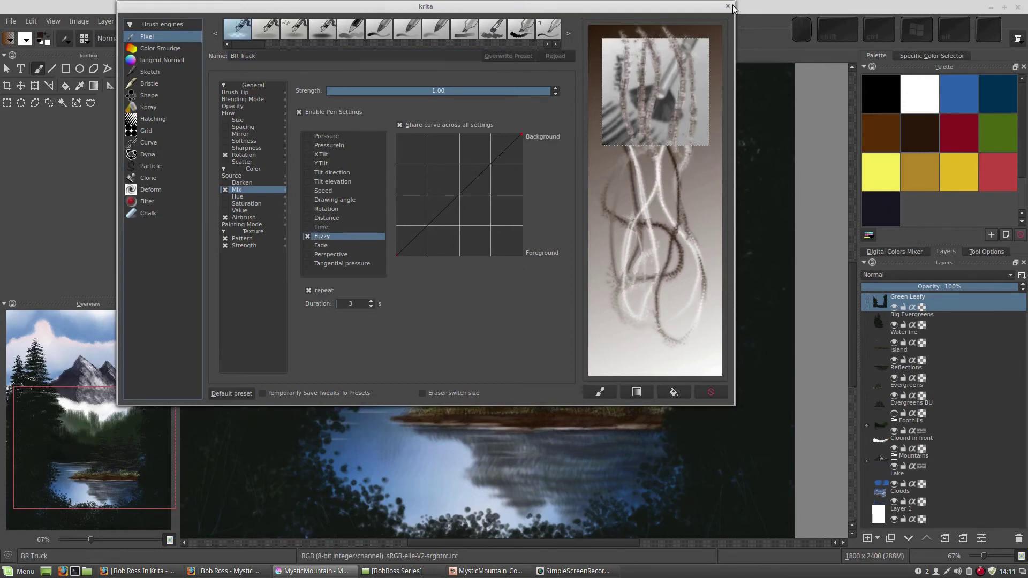
{"action": "left_click", "coordinate": [728, 6]}
- Replace the "rake" preset filter with "br" and find the BR Truck preset in the brush list
{"action": "right_click", "coordinate": [537, 247]}
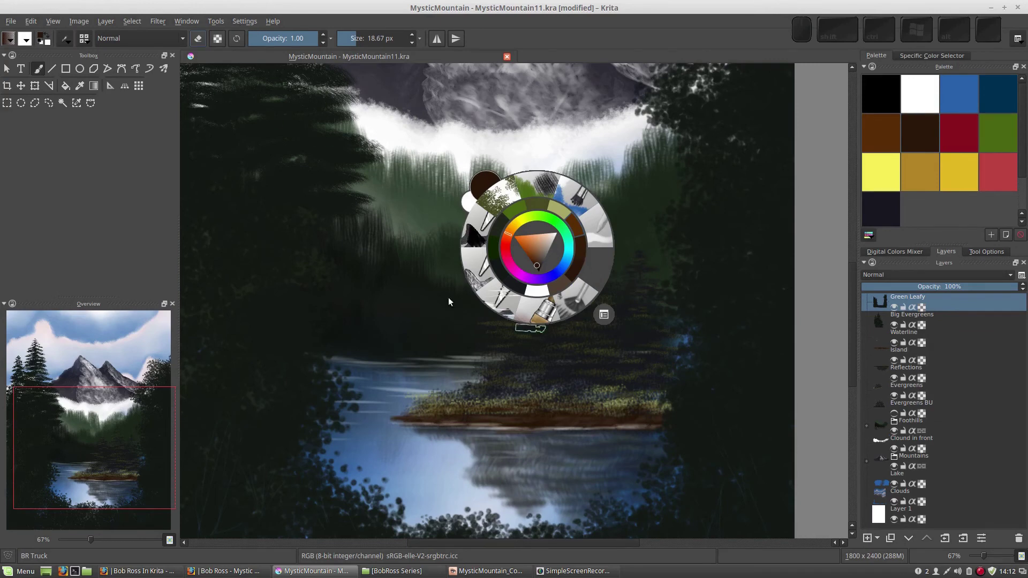
{"action": "left_click", "coordinate": [84, 39]}
{"action": "left_click", "coordinate": [98, 59]}
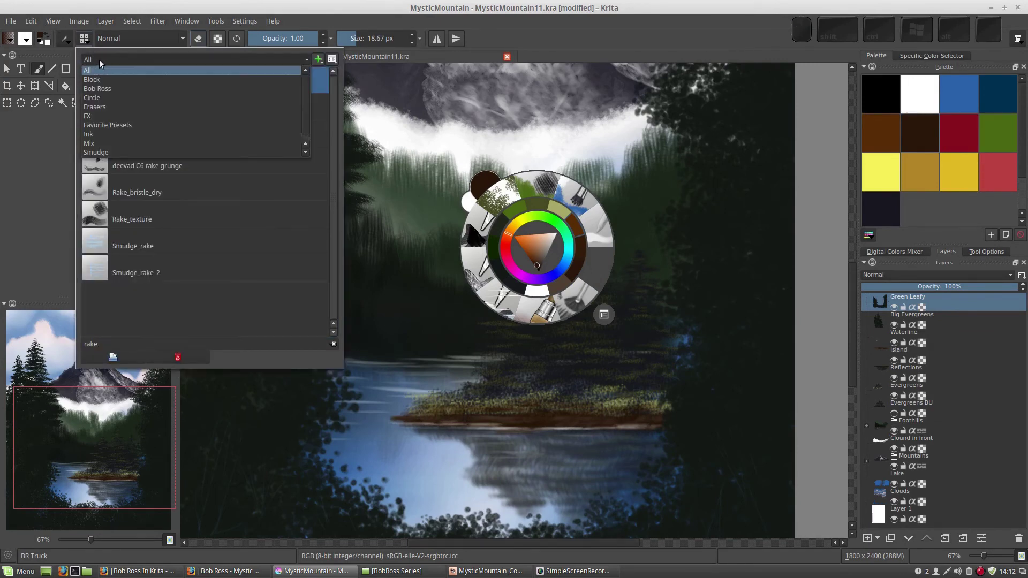
{"action": "left_click", "coordinate": [314, 357]}
{"action": "left_click", "coordinate": [332, 344]}
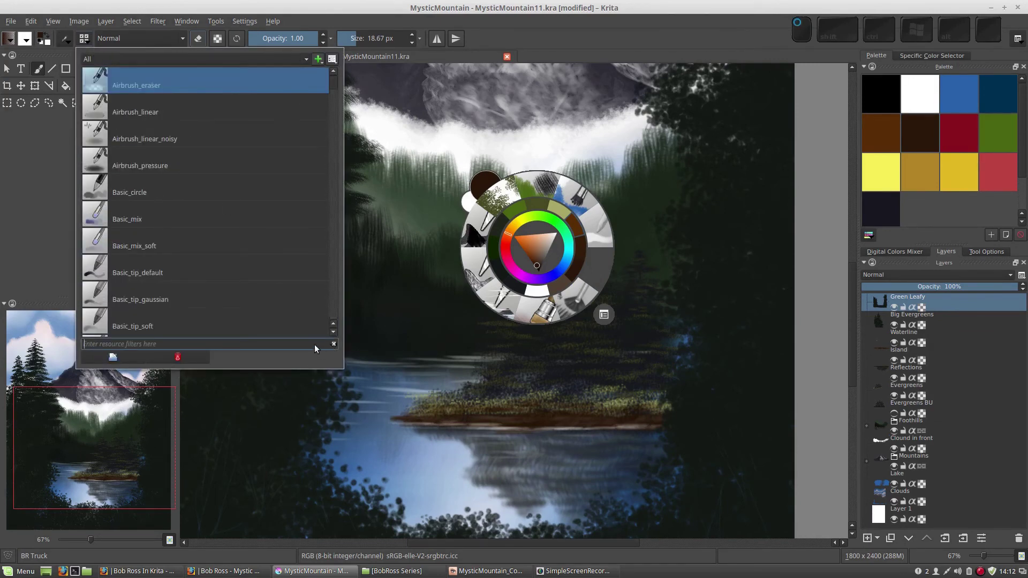
{"action": "type", "text": "br"}
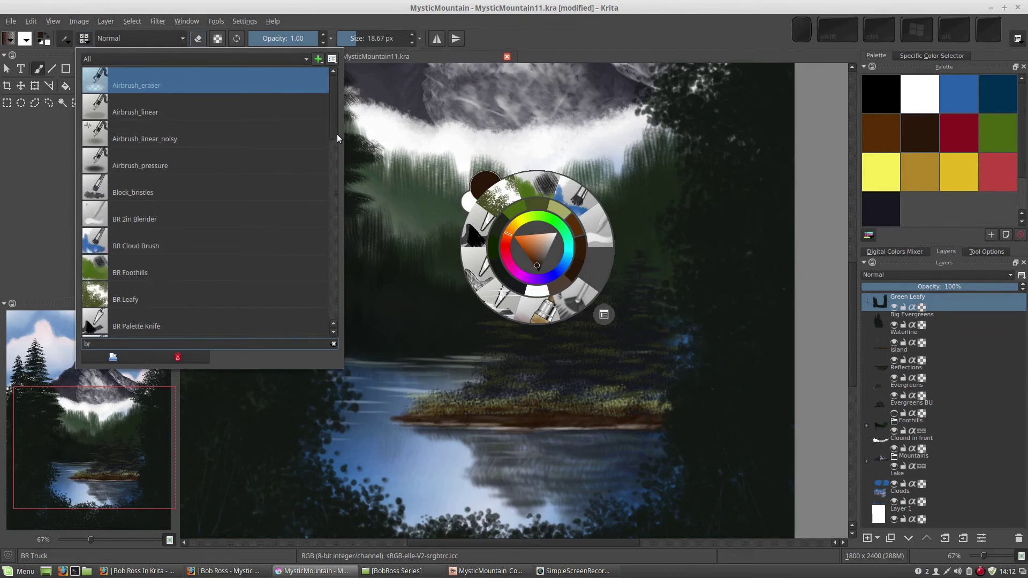
{"action": "left_click_drag", "start_coordinate": [336, 135], "coordinate": [338, 196]}
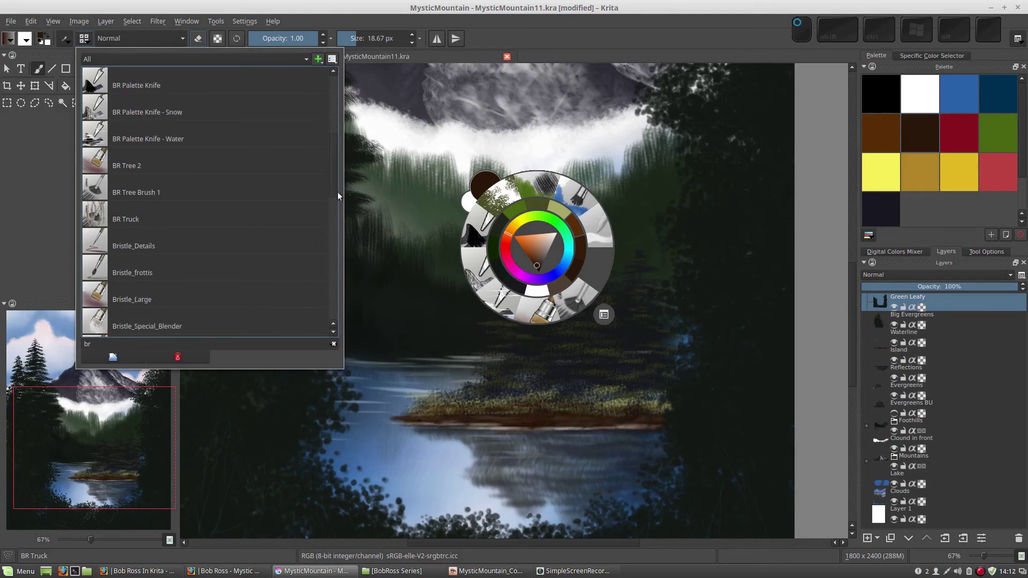
- Assign the BR Truck preset to the Bob Ross tag and close the preset list
{"action": "left_click", "coordinate": [122, 219]}
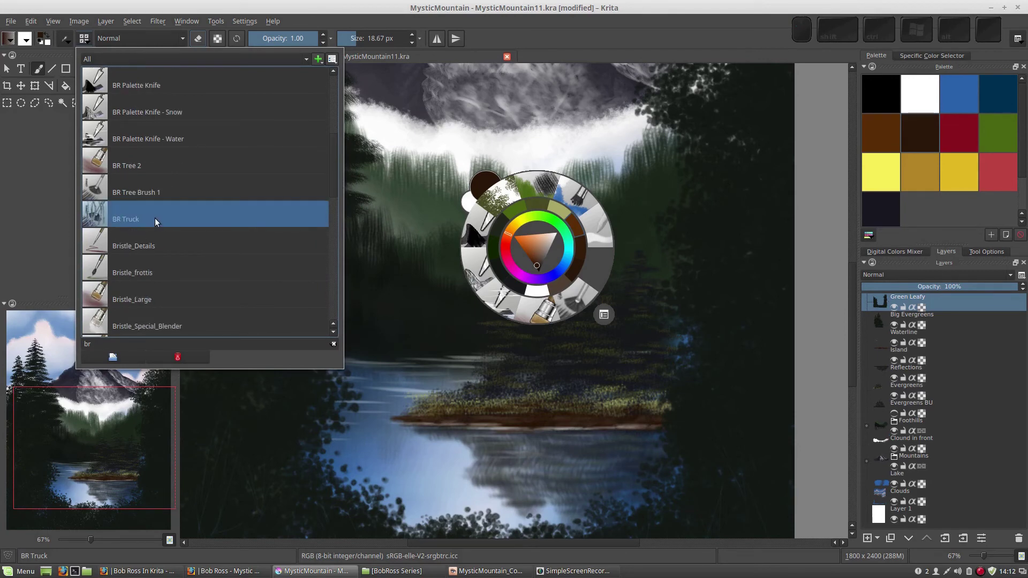
{"action": "right_click", "coordinate": [156, 222]}
{"action": "mouse_move", "coordinate": [214, 235]}
{"action": "left_click", "coordinate": [244, 249]}
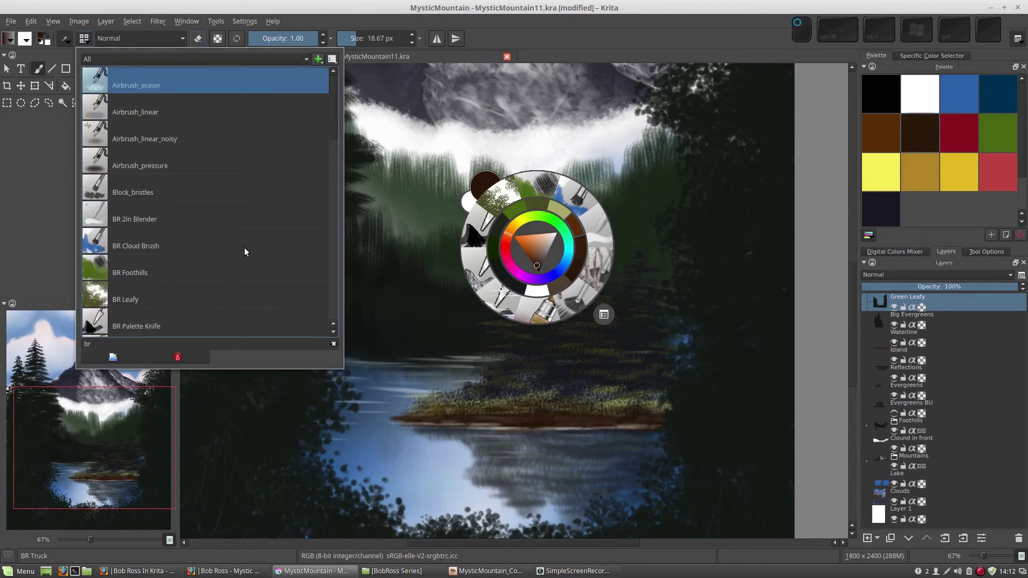
{"action": "left_click", "coordinate": [393, 152]}
- Dismiss the pop-up palette and insert a new layer named "Trunks" above the Green Leafy layer
{"action": "key", "text": "KP_Subtract"}
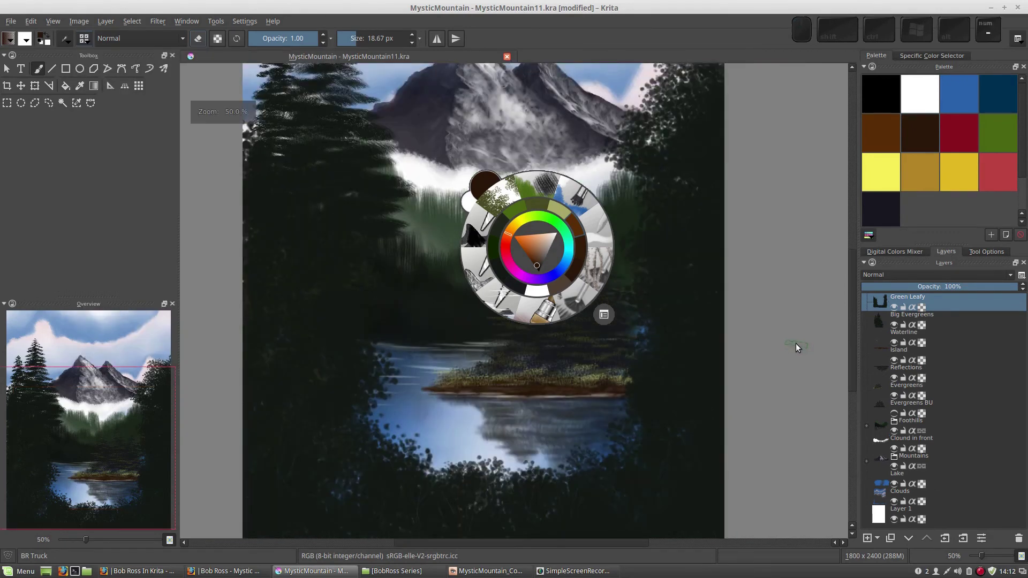
{"action": "key", "text": "KP_Subtract"}
{"action": "left_click", "coordinate": [712, 278]}
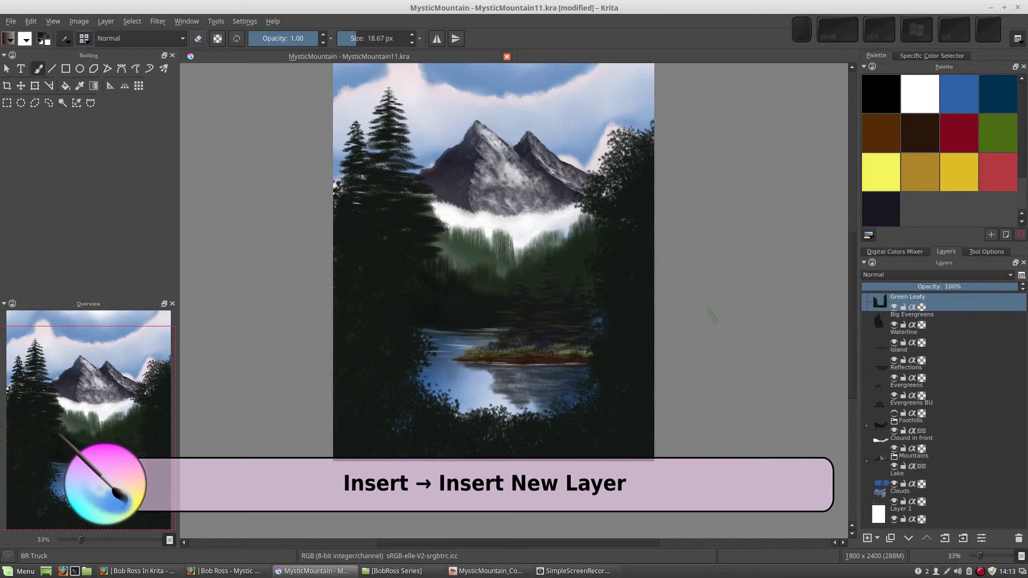
{"action": "key", "text": "Insert"}
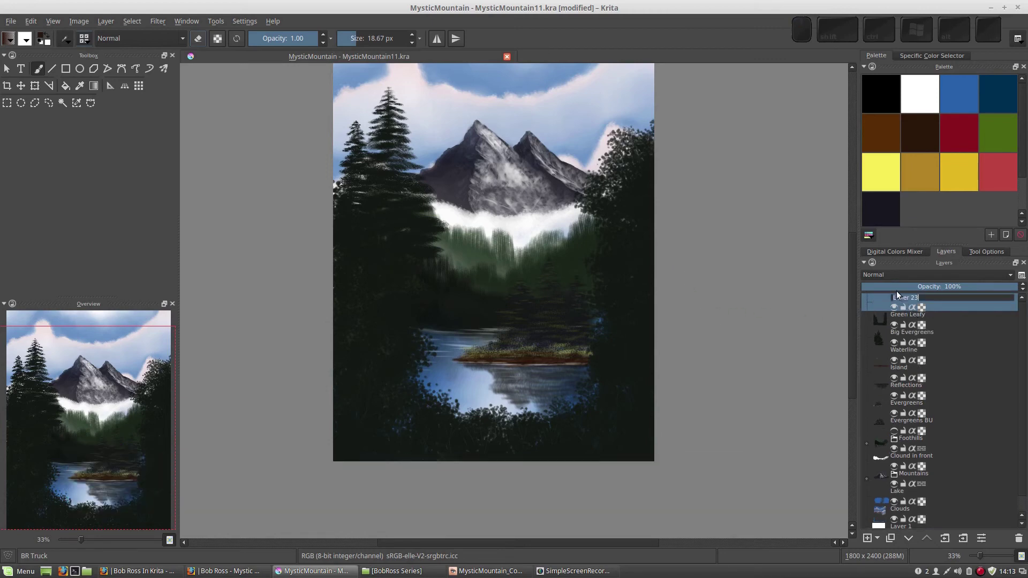
{"action": "type", "text": "Trunks"}
{"action": "key", "text": "Return"}
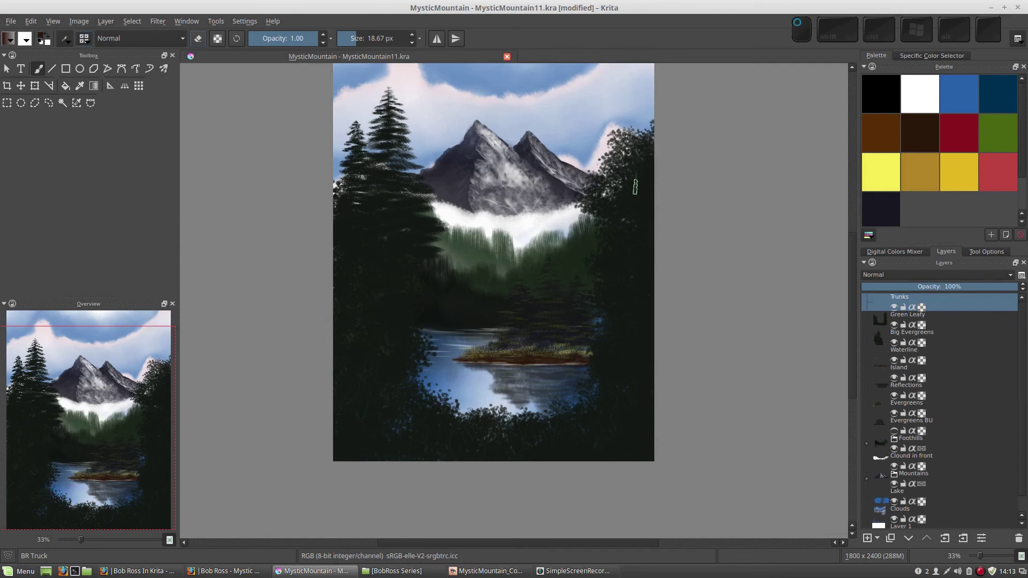
- Try three light trunk strokes over the right and left dark trees with the BR Truck brush and undo them
{"action": "left_click_drag", "start_coordinate": [635, 182], "coordinate": [636, 378]}
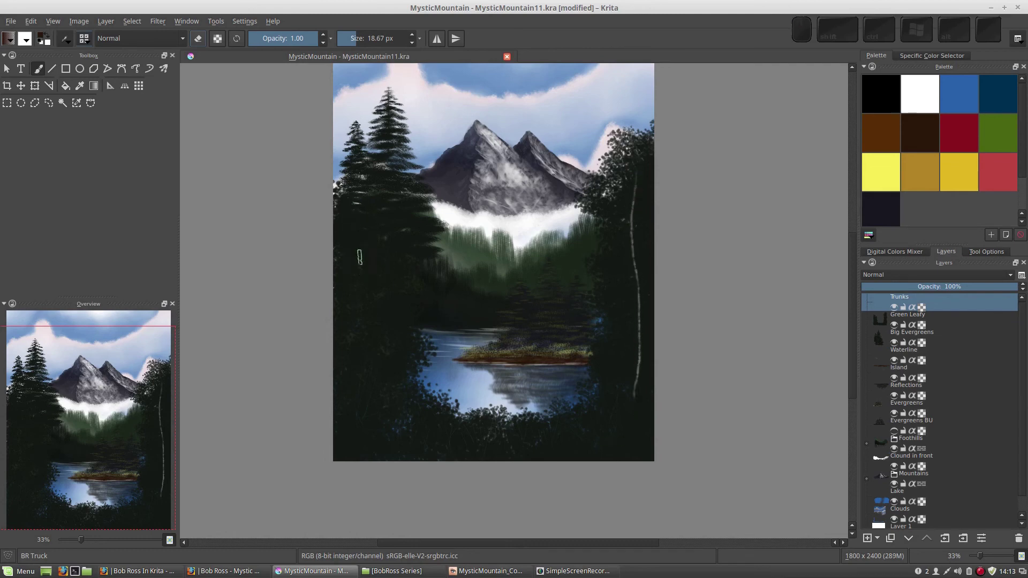
{"action": "left_click_drag", "start_coordinate": [362, 241], "coordinate": [372, 411]}
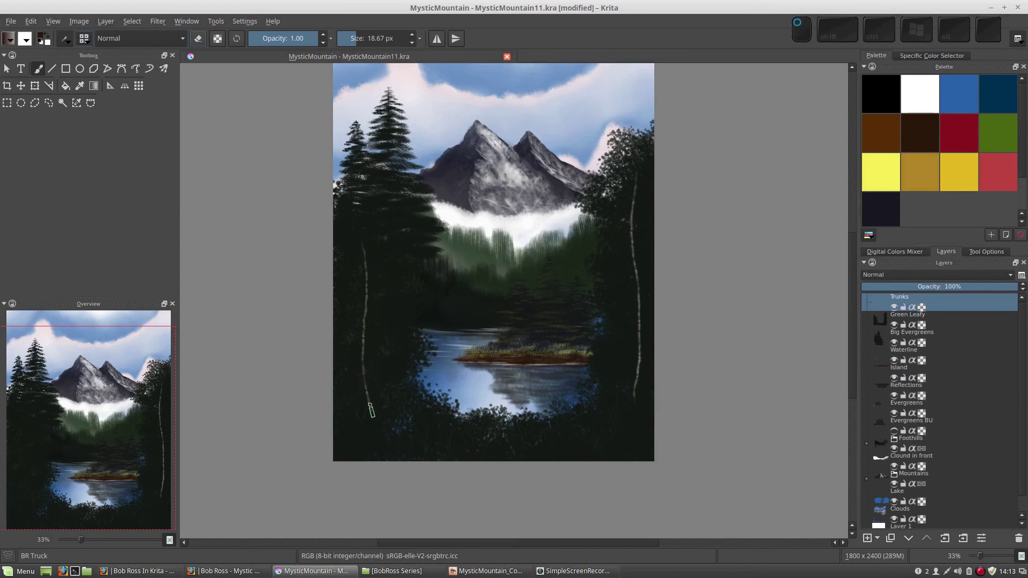
{"action": "left_click_drag", "start_coordinate": [380, 317], "coordinate": [370, 423]}
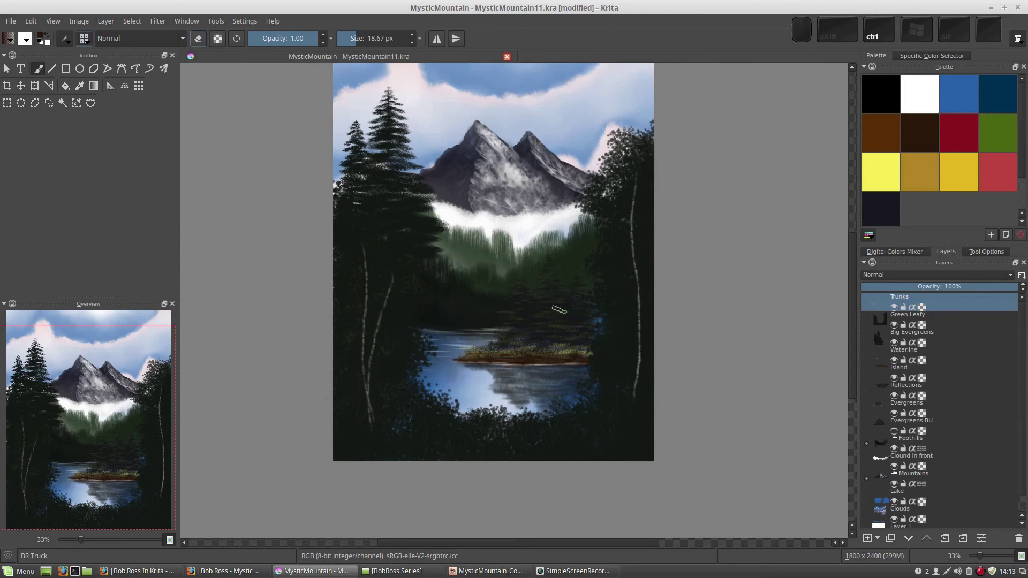
{"action": "key", "text": "ctrl+z"}
{"action": "key", "text": "ctrl+z"}
{"action": "key", "text": "ctrl+z"}
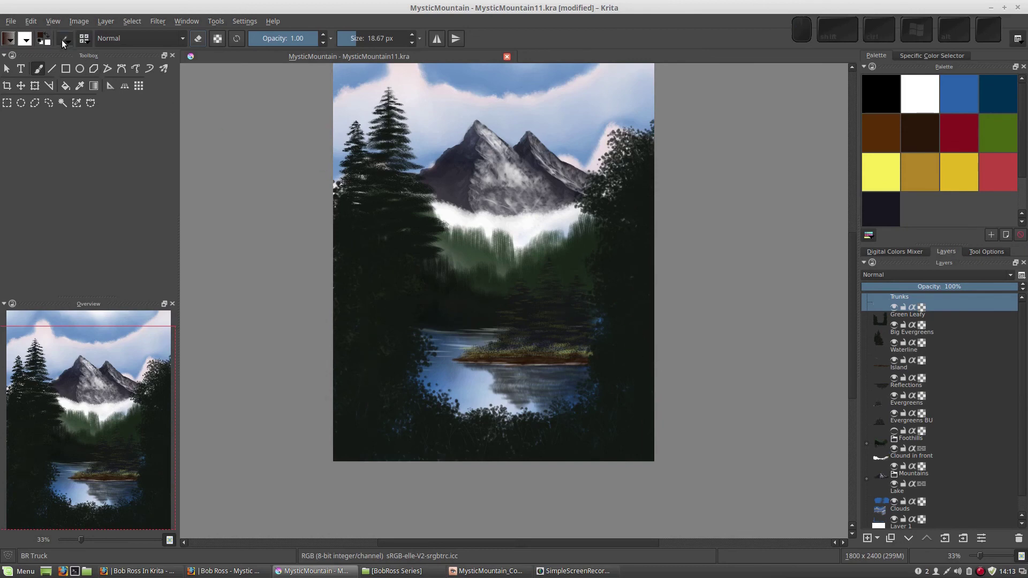
- Open the brush editor, fill the scratchpad with the gradient and paint test trunk strokes on it
{"action": "left_click", "coordinate": [64, 38]}
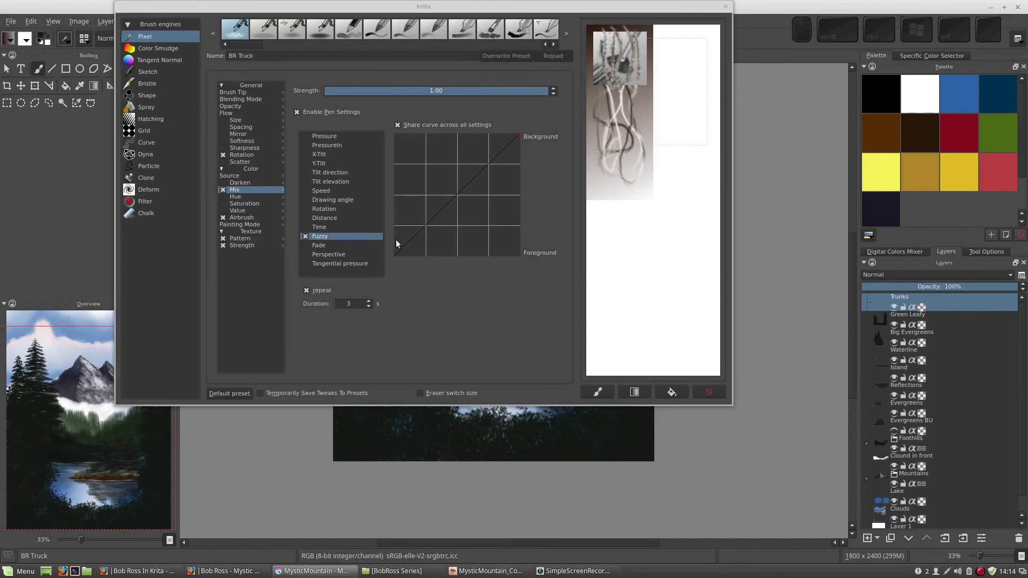
{"action": "left_click", "coordinate": [635, 391]}
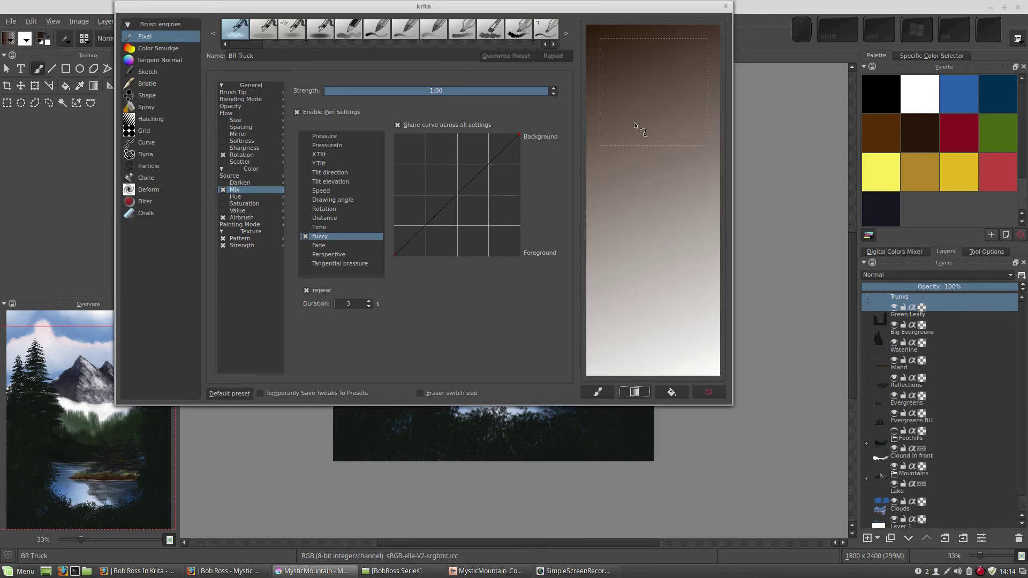
{"action": "left_click_drag", "start_coordinate": [625, 65], "coordinate": [639, 111]}
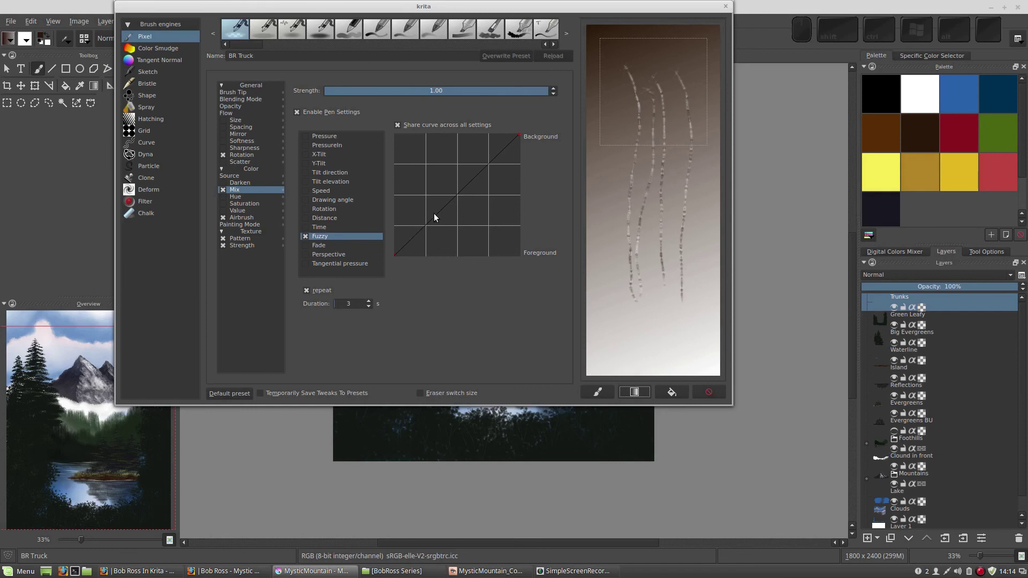
- Try bending the Mix Fuzzy curve toward Foreground, and test it with two strokes on a freshly gradient-filled scratchpad
{"action": "left_click_drag", "start_coordinate": [441, 206], "coordinate": [459, 232]}
{"action": "left_click", "coordinate": [634, 392]}
{"action": "left_click_drag", "start_coordinate": [630, 78], "coordinate": [652, 340]}
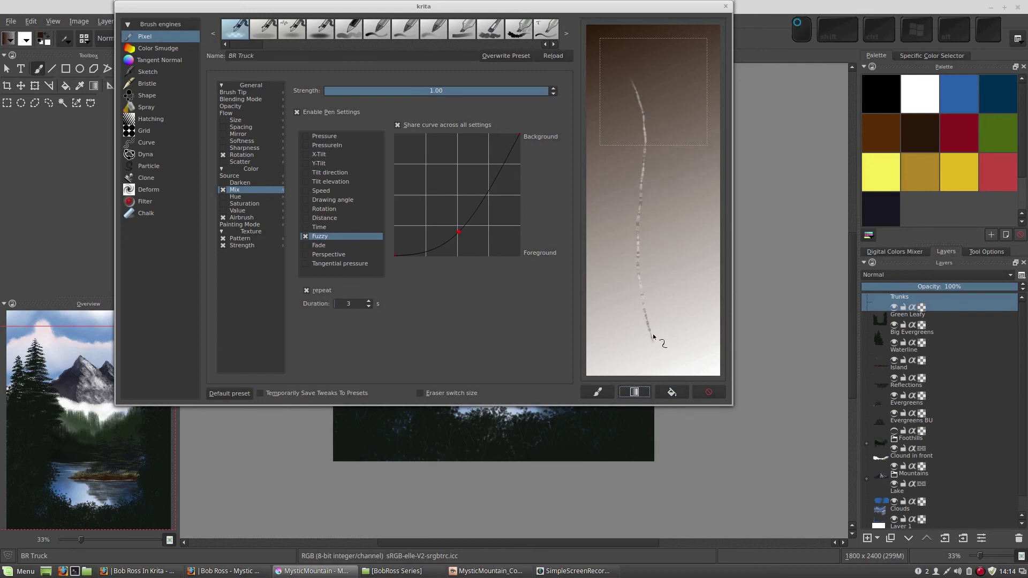
{"action": "left_click_drag", "start_coordinate": [657, 86], "coordinate": [669, 318]}
- Raise the Mix Fuzzy curve's point toward Background and test the color mix on a refilled gradient scratchpad
{"action": "left_click", "coordinate": [459, 232]}
{"action": "left_click_drag", "start_coordinate": [459, 231], "coordinate": [432, 178]}
{"action": "left_click", "coordinate": [634, 393]}
{"action": "mouse_move", "coordinate": [632, 73]}
{"action": "left_mouse_down"}
{"action": "mouse_move", "coordinate": [623, 247]}
{"action": "mouse_move", "coordinate": [634, 334]}
{"action": "mouse_move", "coordinate": [656, 256]}
{"action": "mouse_move", "coordinate": [660, 333]}
{"action": "left_mouse_up"}
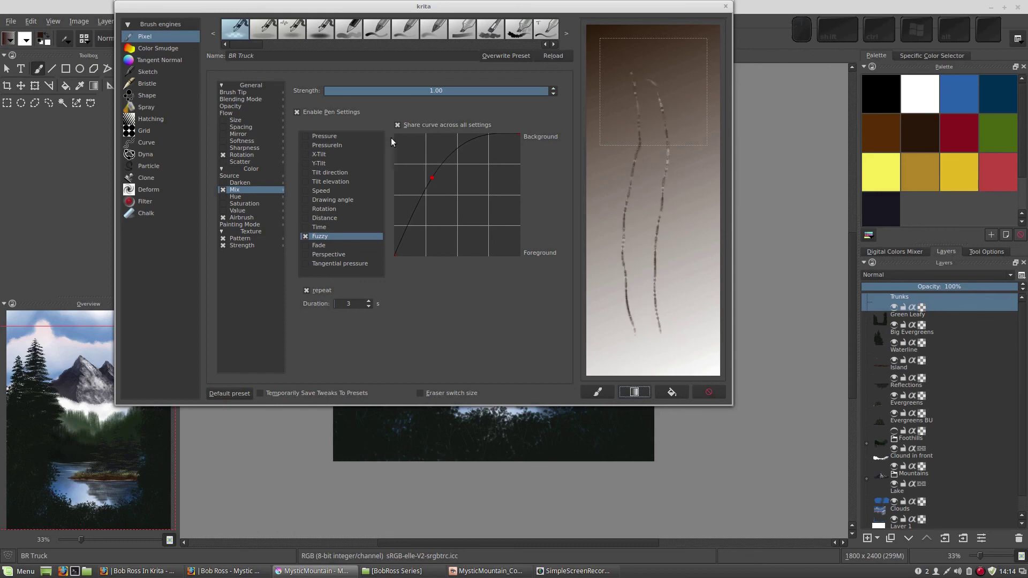
- Nudge the Mix Fuzzy curve's point slightly, refill the scratchpad with the gradient and paint three long test strokes
{"action": "left_click", "coordinate": [429, 178]}
{"action": "left_click", "coordinate": [428, 178]}
{"action": "left_click", "coordinate": [627, 390]}
{"action": "left_click_drag", "start_coordinate": [635, 72], "coordinate": [631, 338]}
{"action": "left_click_drag", "start_coordinate": [668, 96], "coordinate": [655, 325]}
{"action": "left_click_drag", "start_coordinate": [642, 182], "coordinate": [641, 324]}
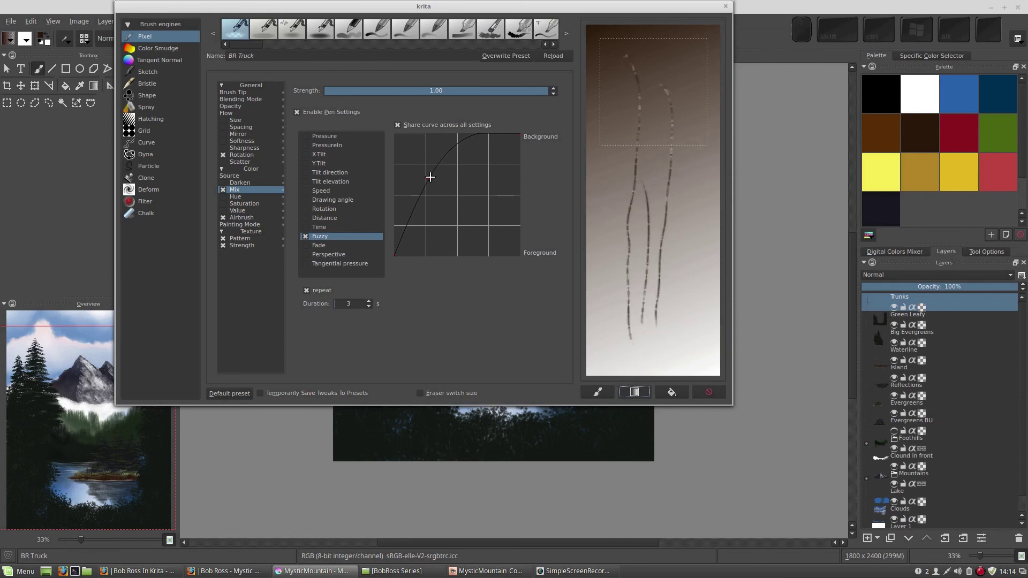
- Lower the Mix Fuzzy curve's point slightly and add two more test strokes beside the existing ones
{"action": "left_click_drag", "start_coordinate": [430, 177], "coordinate": [433, 183]}
{"action": "left_click_drag", "start_coordinate": [653, 124], "coordinate": [649, 306]}
{"action": "left_click_drag", "start_coordinate": [681, 188], "coordinate": [666, 335]}
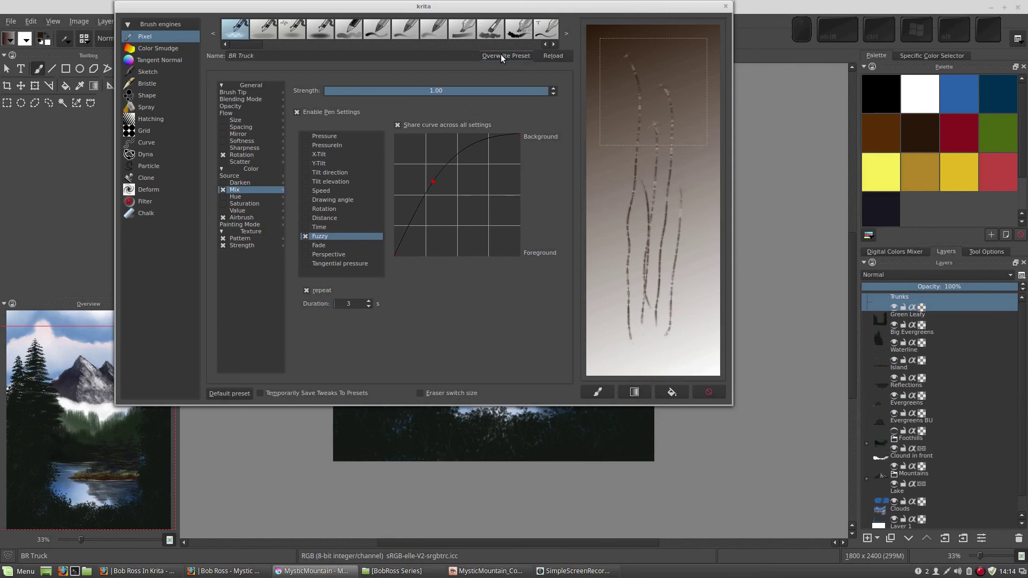
- Add trunk strokes to the preset's thumbnail in the scratchpad, overwrite the BR Truck preset and close the brush editor
{"action": "left_click", "coordinate": [595, 391]}
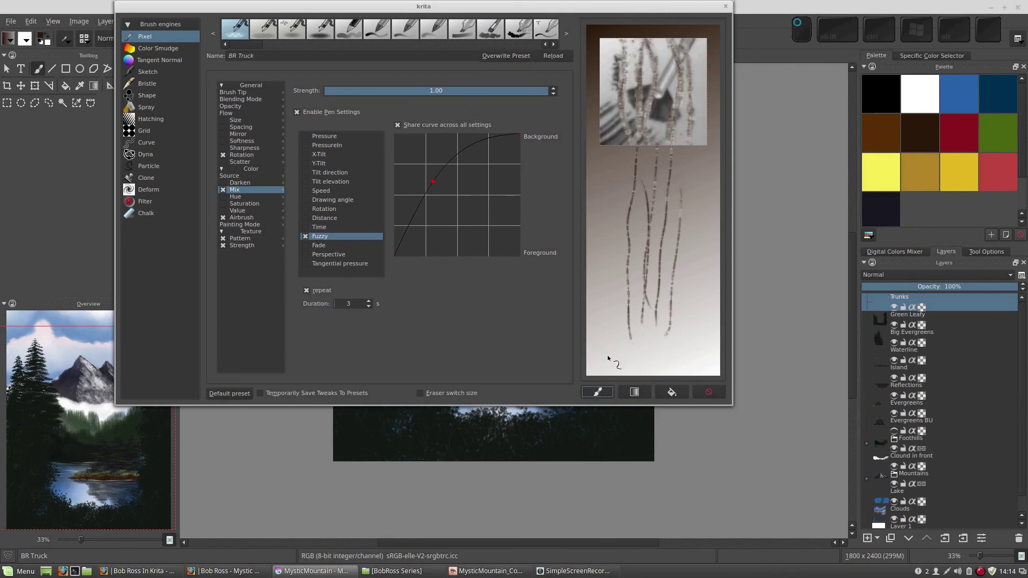
{"action": "mouse_move", "coordinate": [647, 32]}
{"action": "left_mouse_down"}
{"action": "mouse_move", "coordinate": [648, 152]}
{"action": "mouse_move", "coordinate": [635, 144]}
{"action": "mouse_move", "coordinate": [624, 90]}
{"action": "left_mouse_up"}
{"action": "left_click_drag", "start_coordinate": [609, 40], "coordinate": [618, 106]}
{"action": "left_click_drag", "start_coordinate": [649, 60], "coordinate": [663, 108]}
{"action": "left_click", "coordinate": [506, 56]}
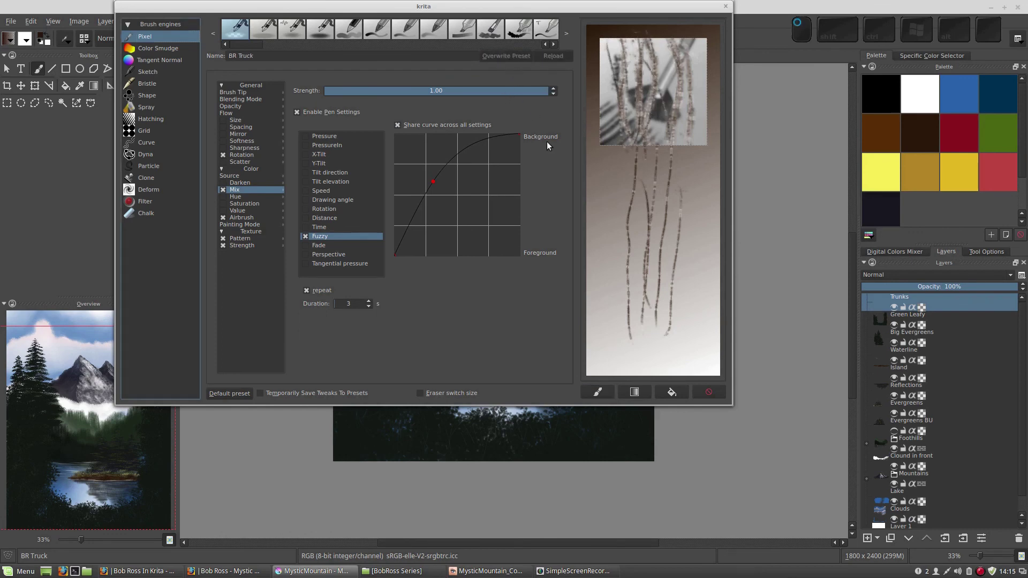
{"action": "left_click", "coordinate": [725, 6]}
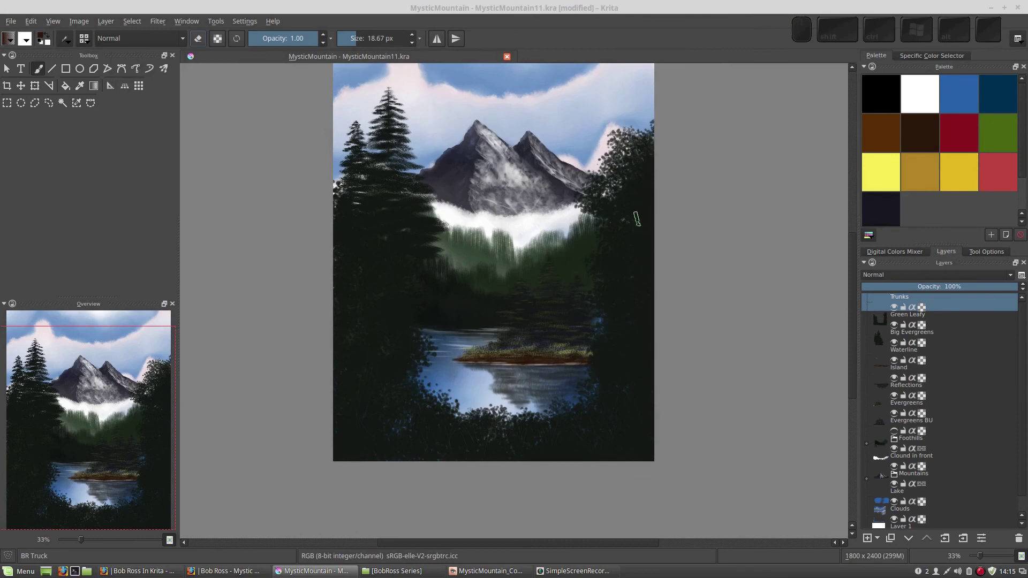
- Paint one tall trunk down the right leafy tree and two slanted trunks below the left evergreens on the Trunks layer
{"action": "left_click_drag", "start_coordinate": [632, 197], "coordinate": [628, 454]}
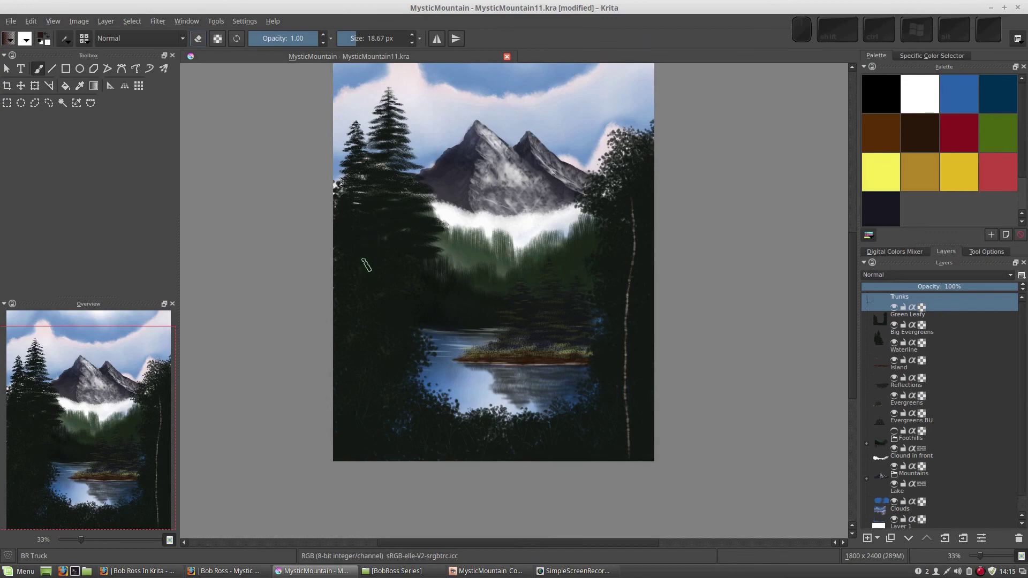
{"action": "left_click_drag", "start_coordinate": [367, 255], "coordinate": [338, 394]}
{"action": "left_click_drag", "start_coordinate": [391, 272], "coordinate": [356, 393]}
{"action": "key", "text": "ctrl+shift+f"}
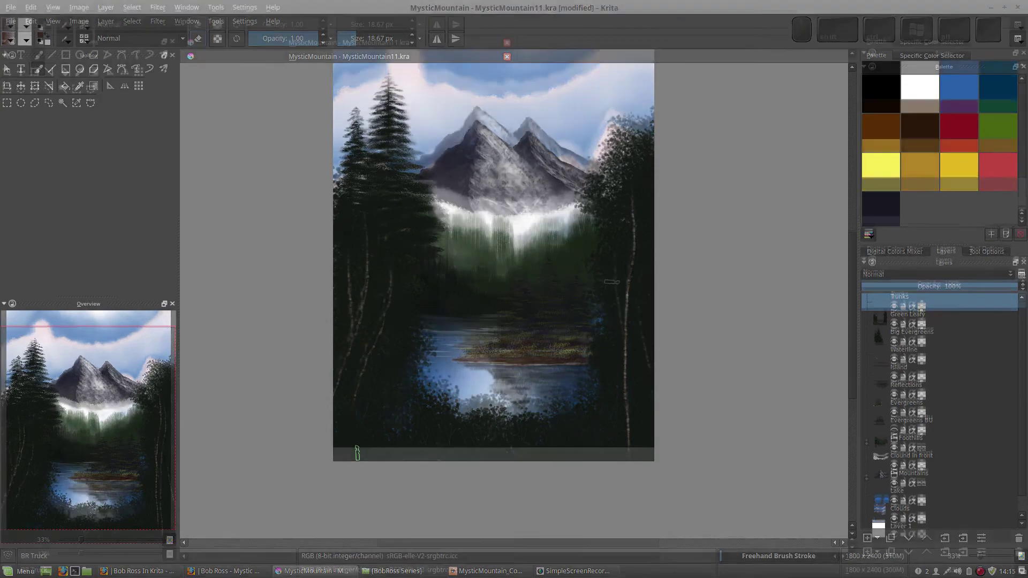